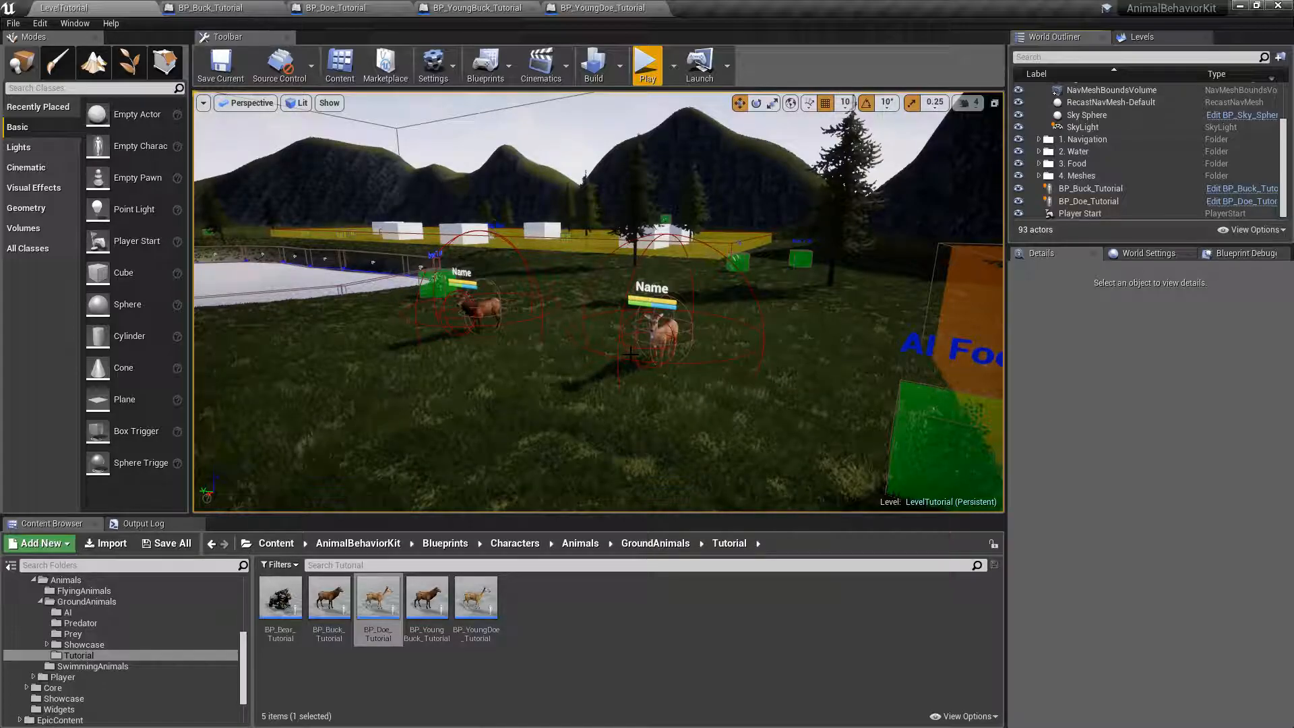
- Deactivate the BP_Comp_LookForMate component on the doe placed in the level
right_click_drag(637, 311, 691, 318)
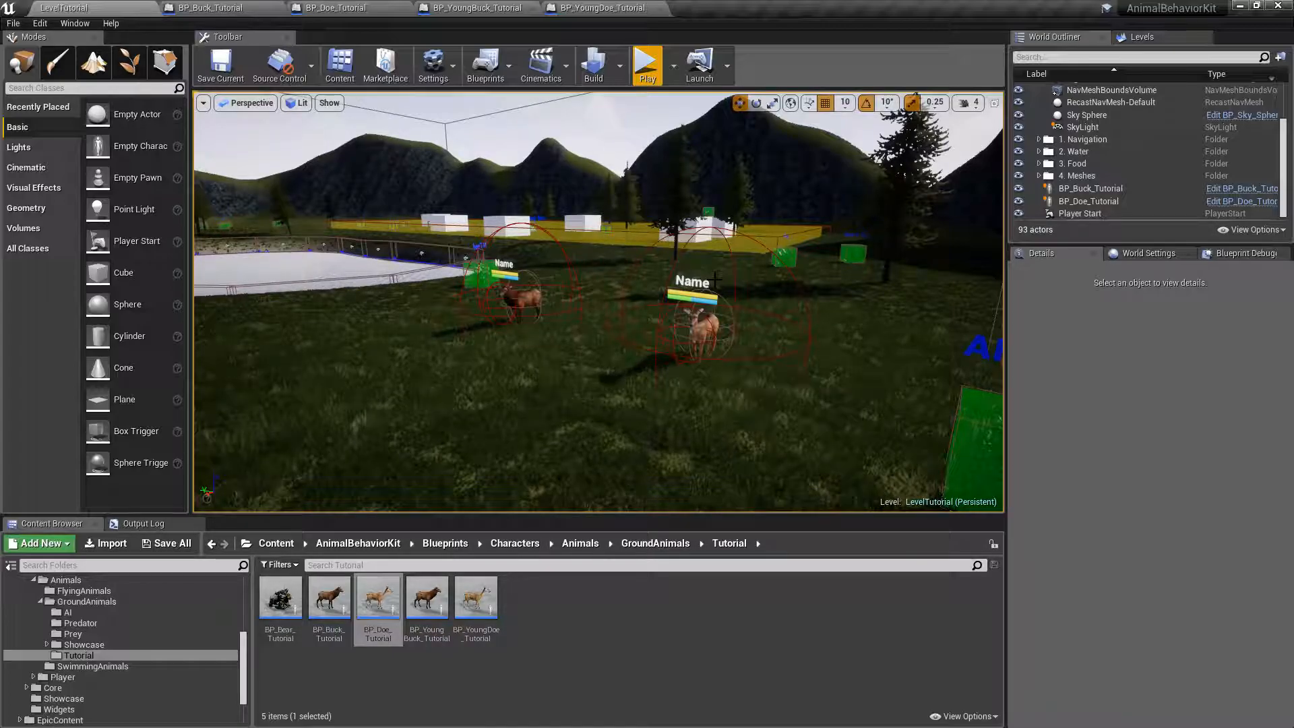
left_click(701, 322)
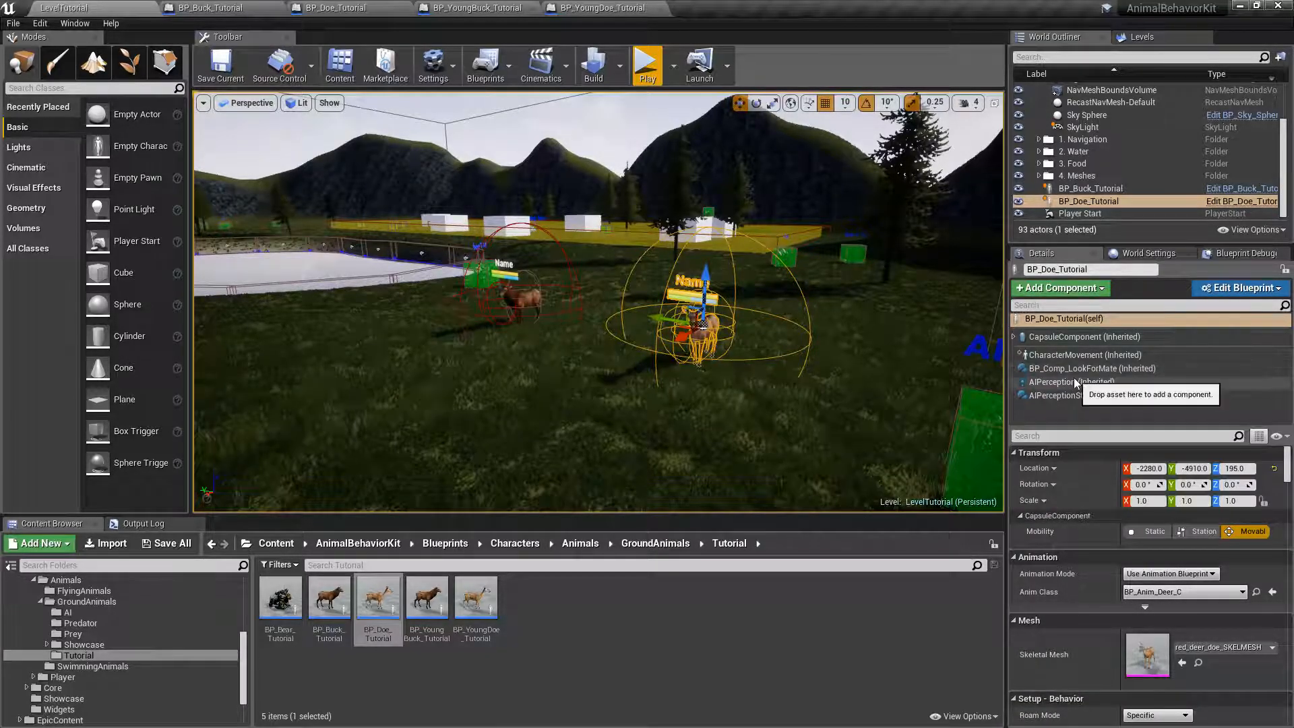
left_click(1051, 371)
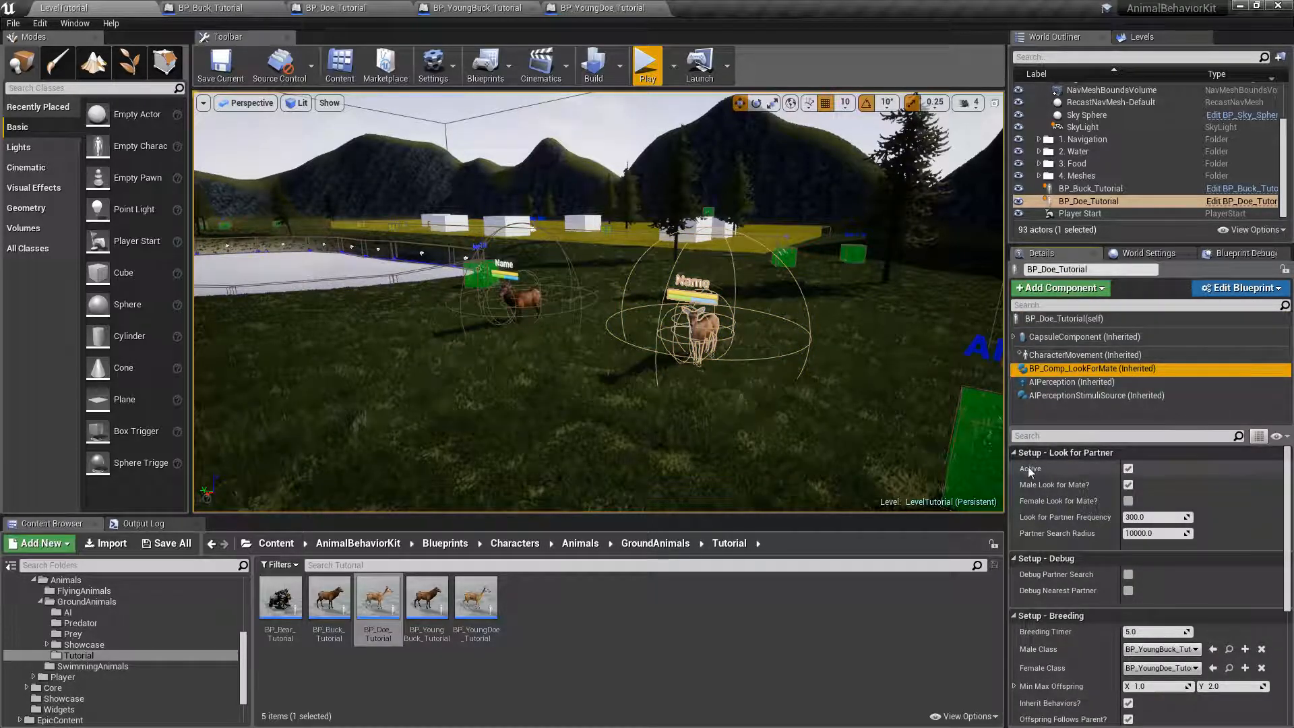
left_click(1127, 468)
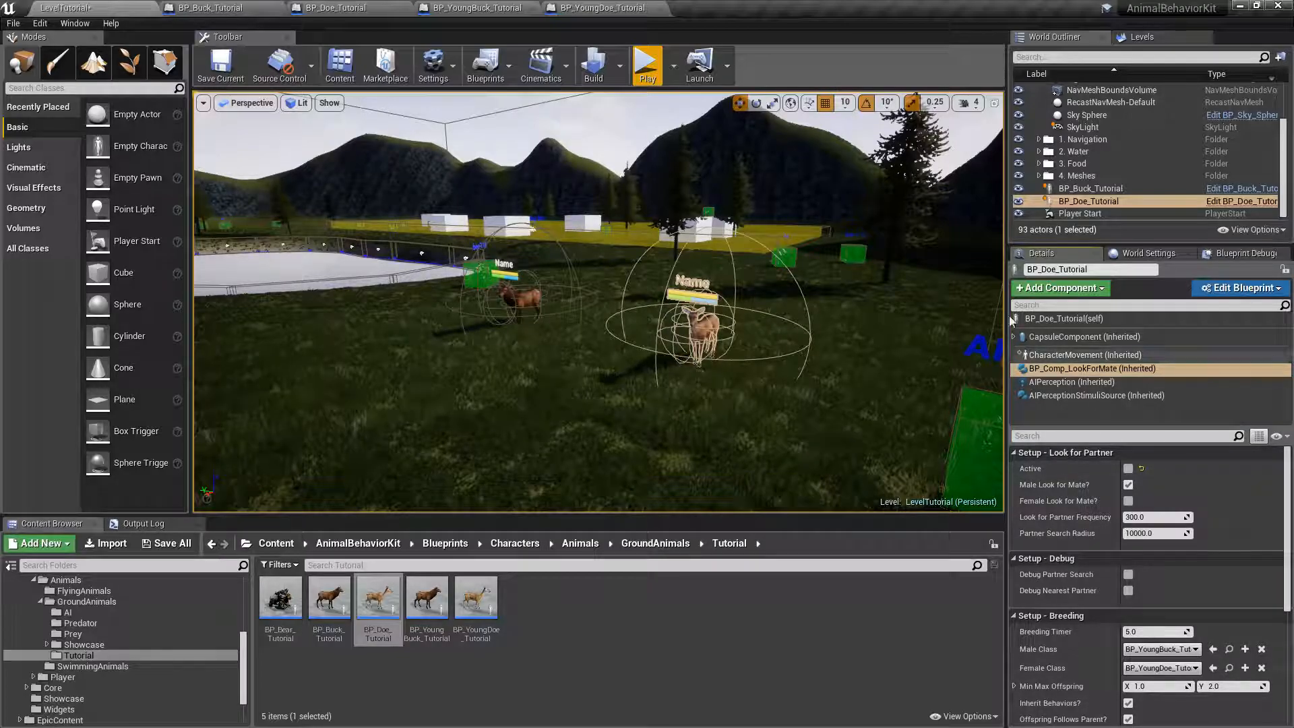
- Deactivate the BP_Comp_LookForMate component on the buck placed in the level and save the level
left_click(527, 297)
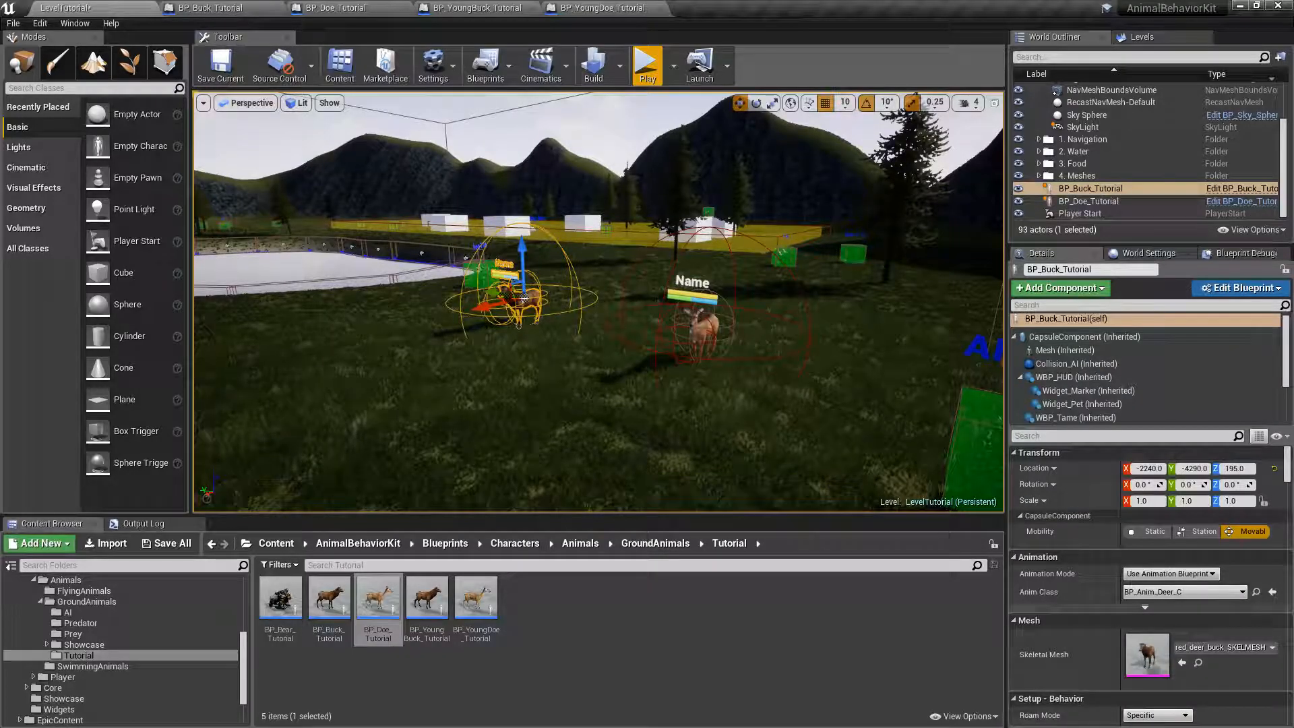
left_click(1015, 337)
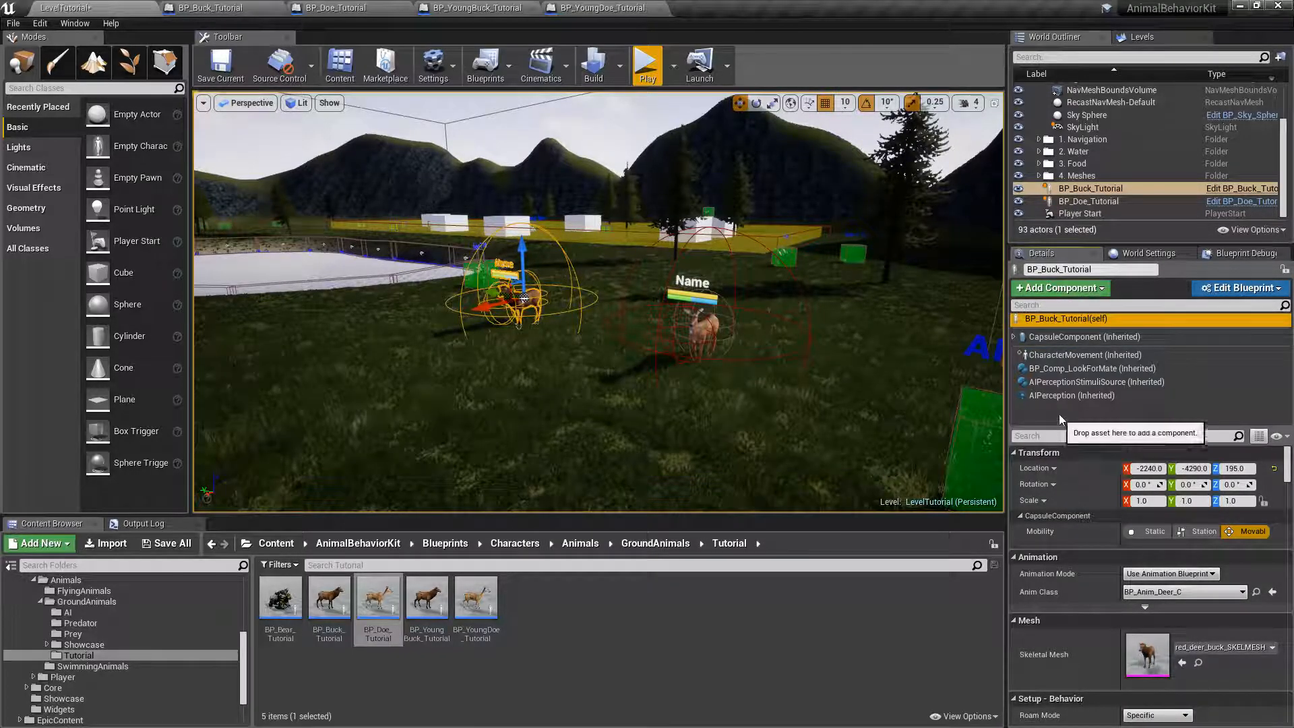
left_click(1069, 373)
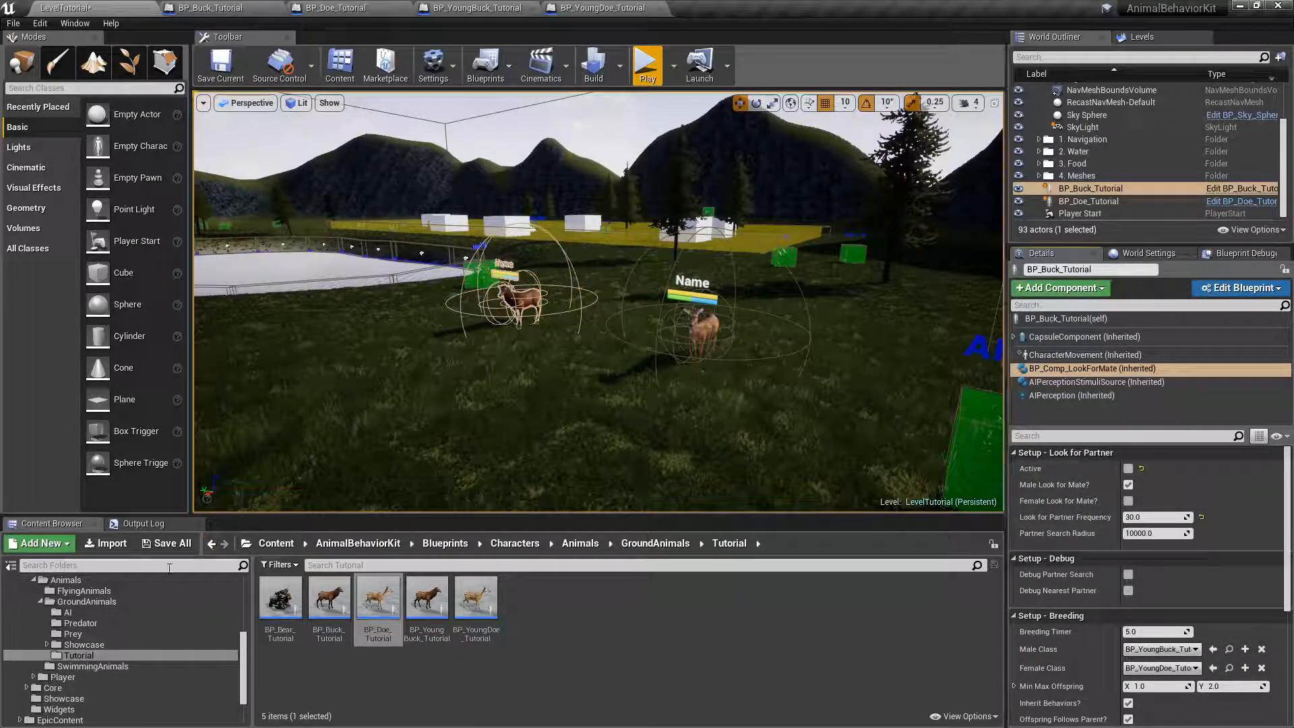
left_click(167, 544)
left_click(768, 494)
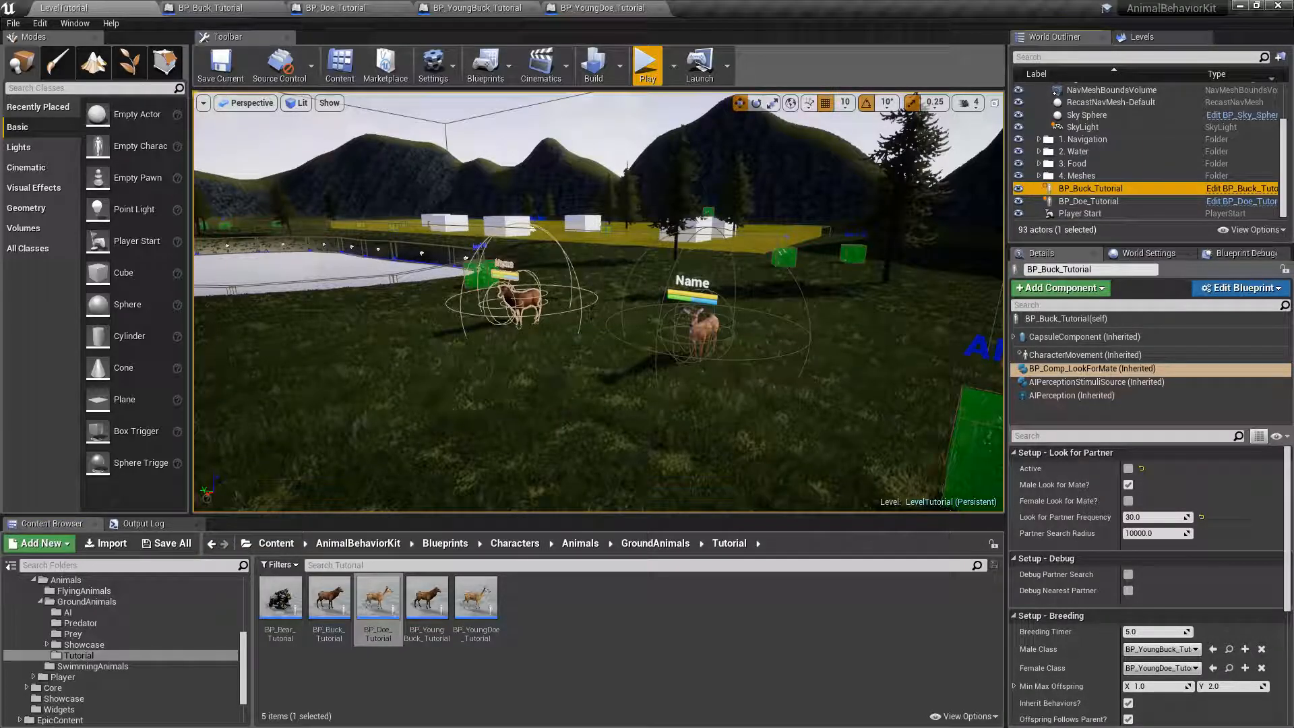
- Add a BP Comp Natural Death component to the buck placed in the level
left_click(1055, 292)
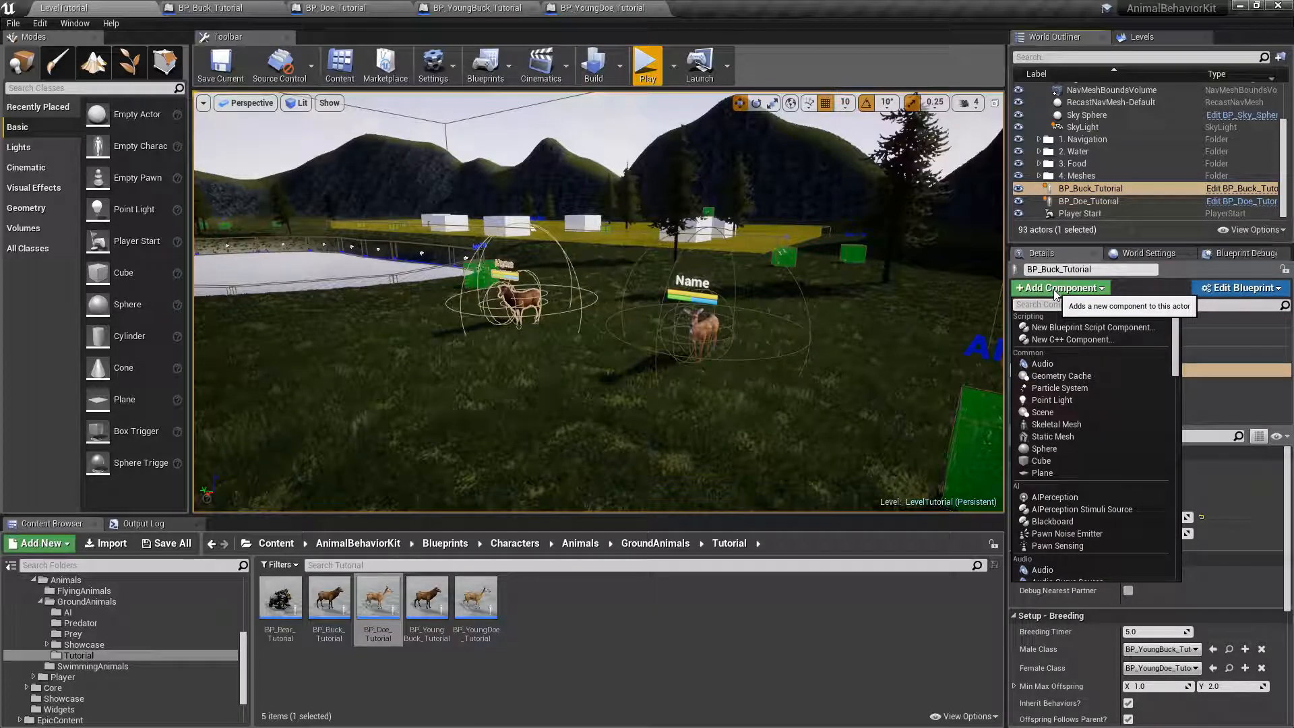
type("natural")
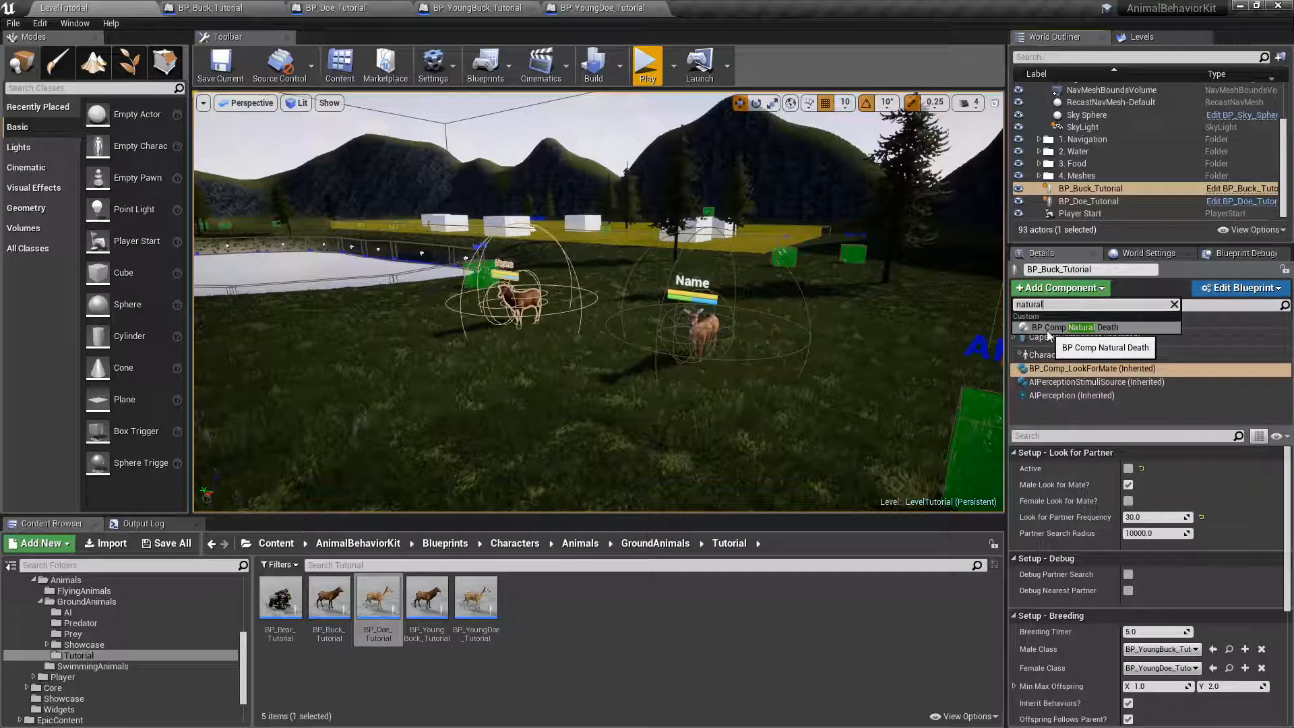
left_click(1078, 329)
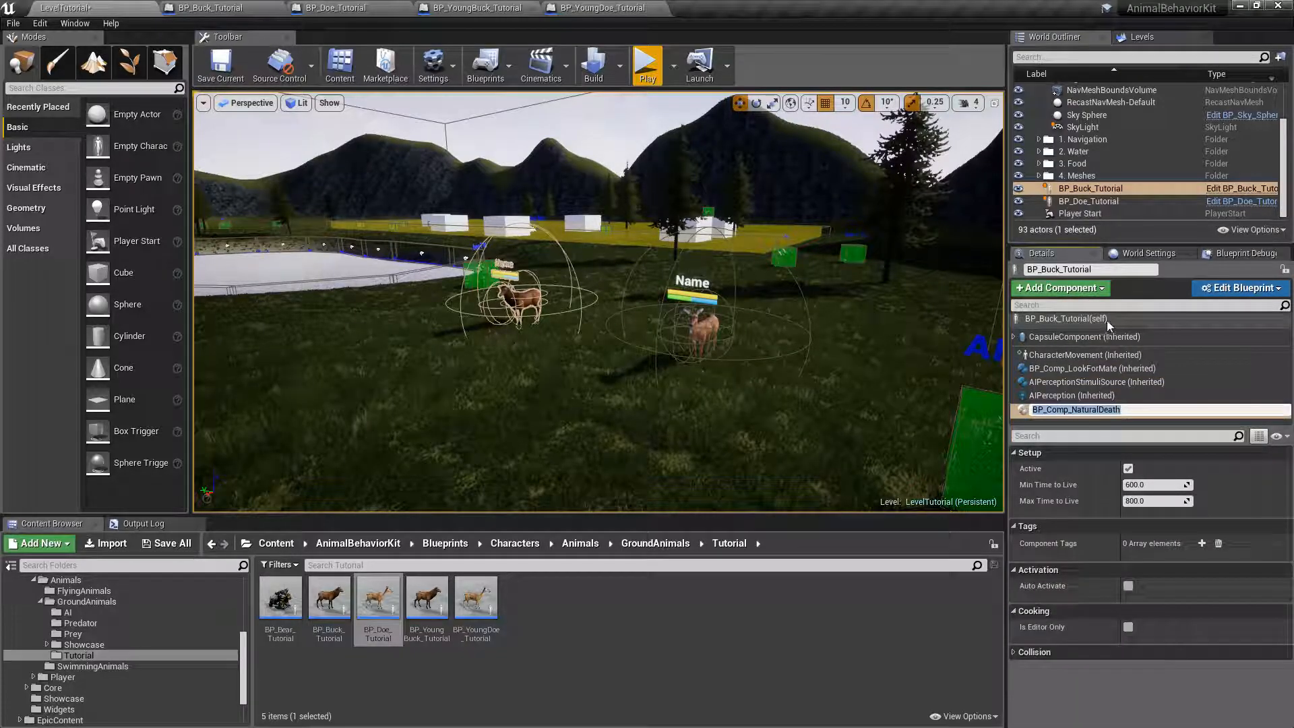
left_click(1120, 408)
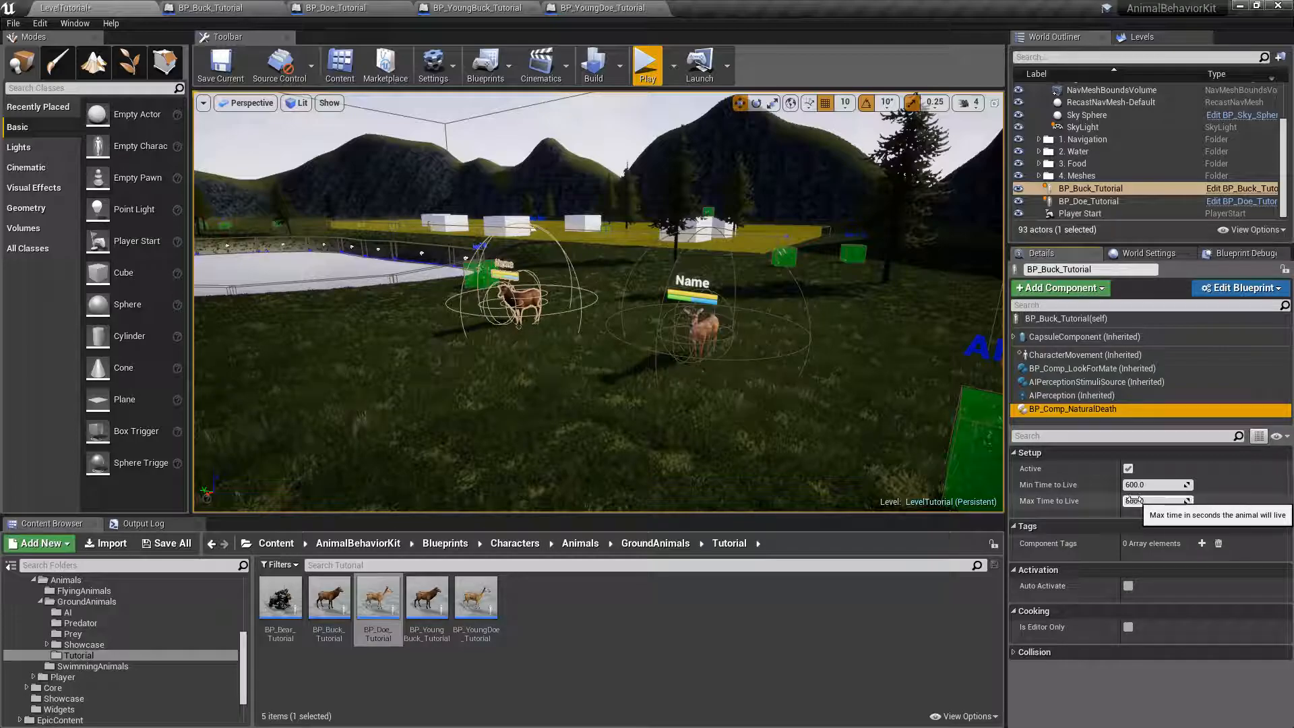
- Set the natural death component's Min Time to Live to 30 and Max Time to Live to 45, and save the level
left_click(1146, 485)
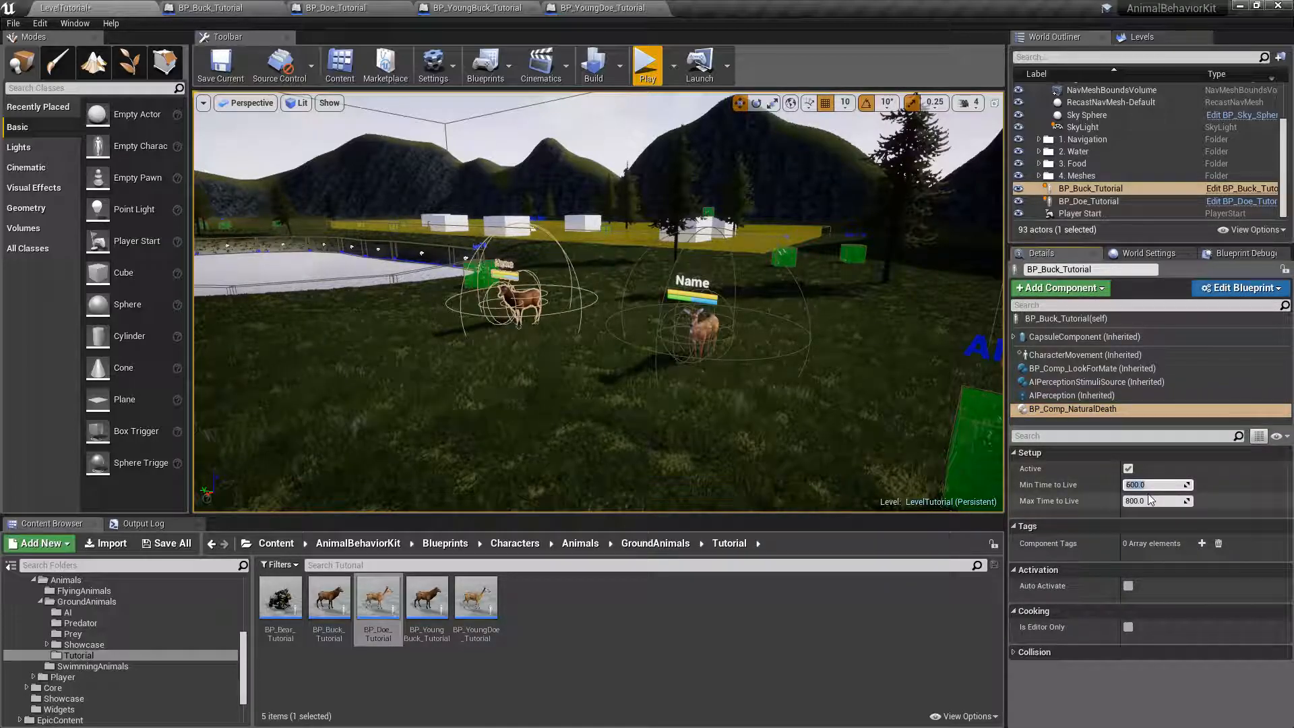
type("30")
key("Tab")
type("45")
key("Return")
left_click(194, 544)
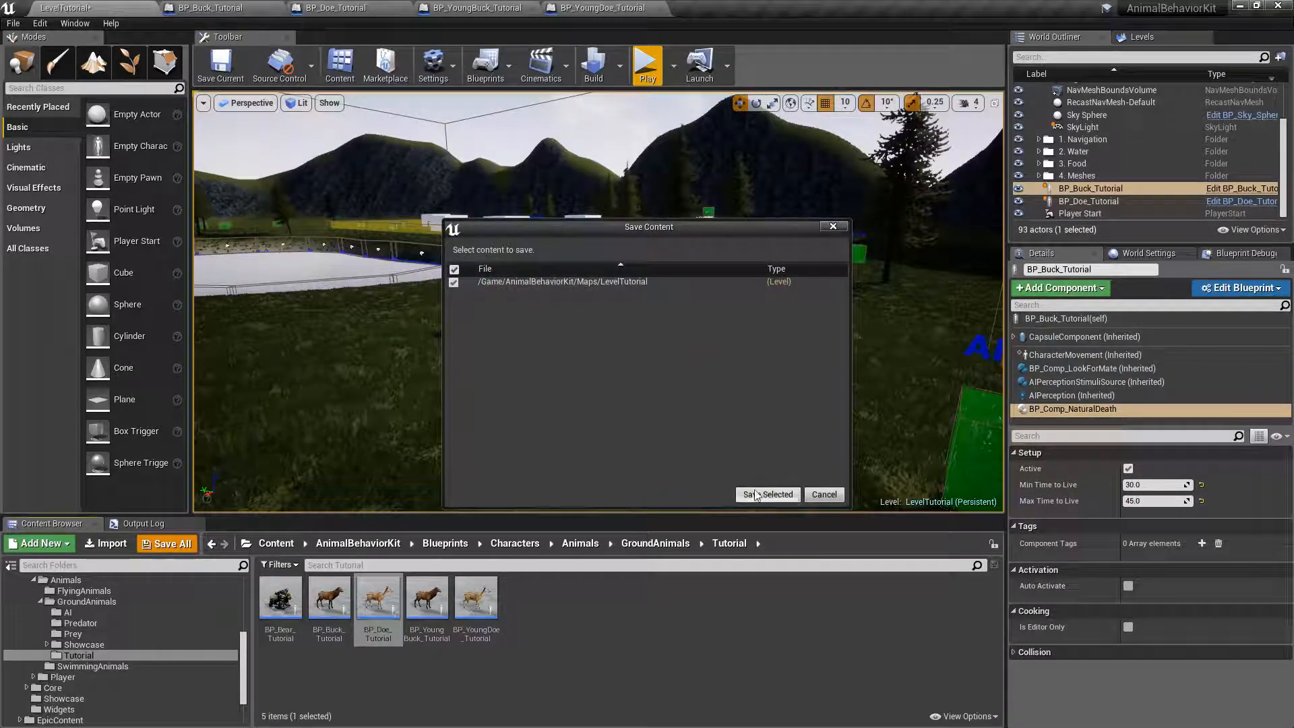
left_click(763, 492)
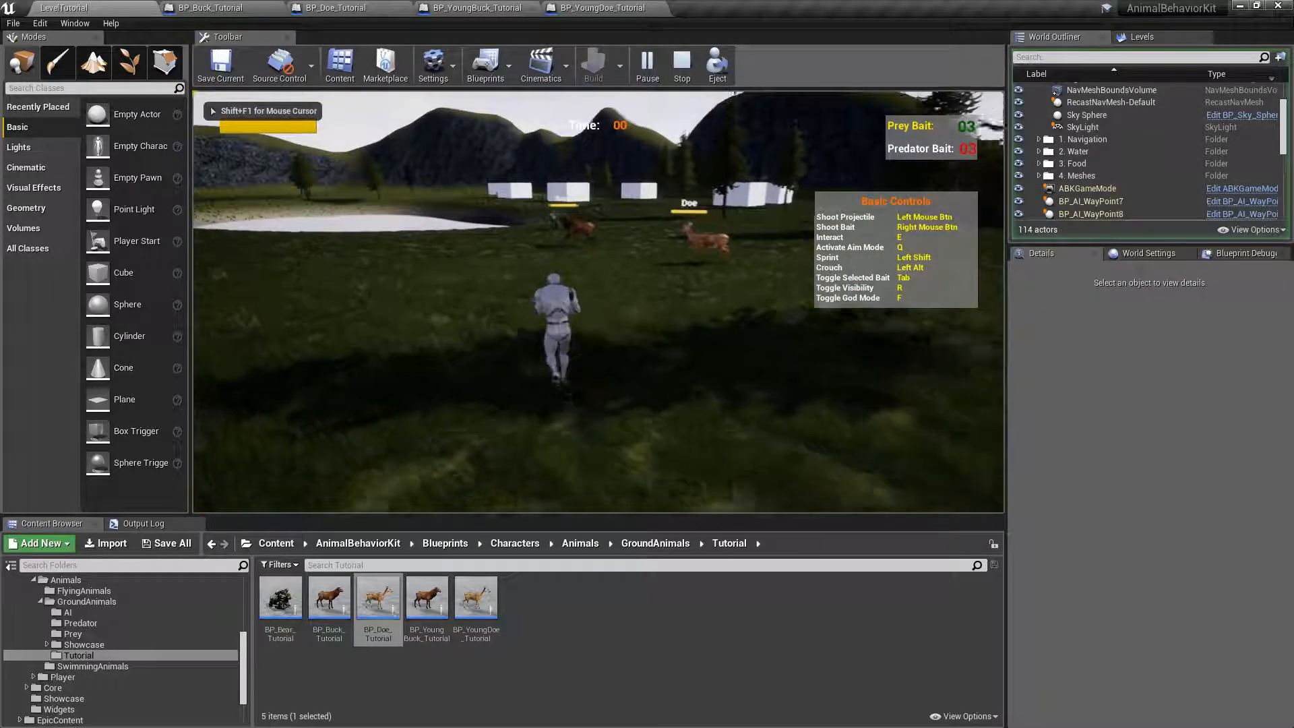
- Play-test the level in full screen to watch the buck's natural death behavior, and return to the editor
key("F11")
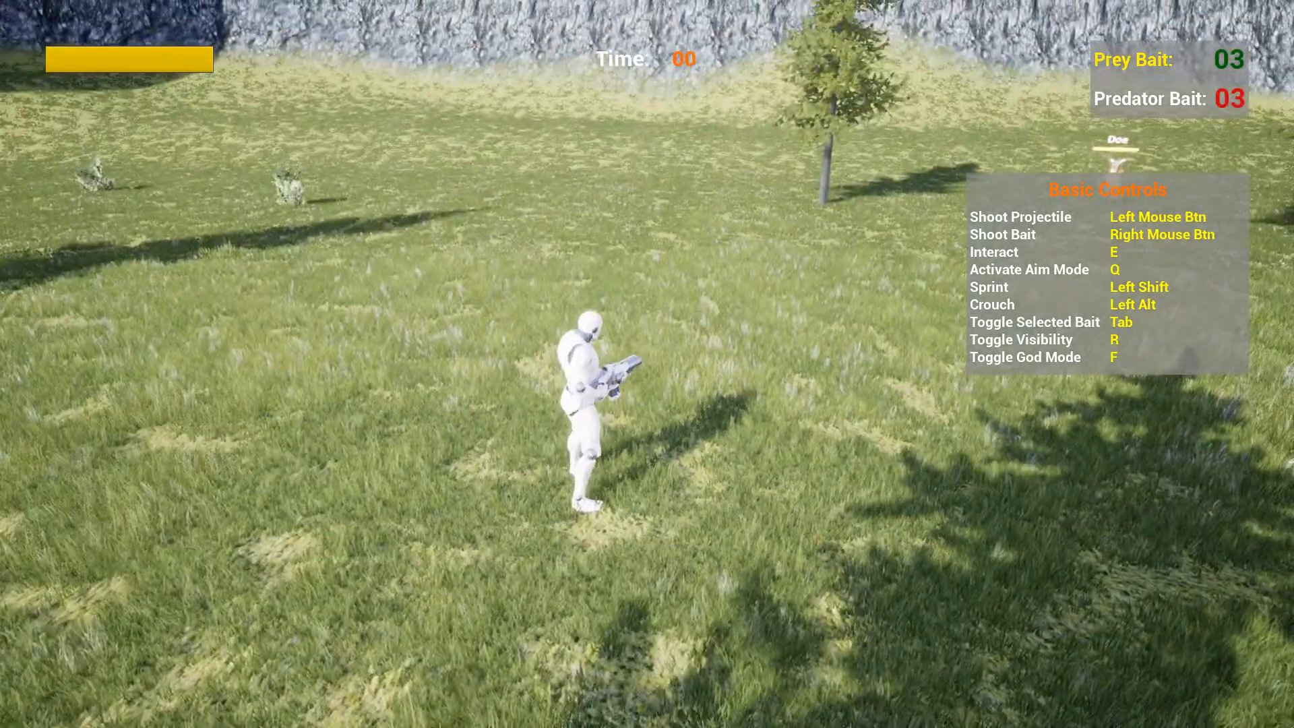
key("q")
key("Escape")
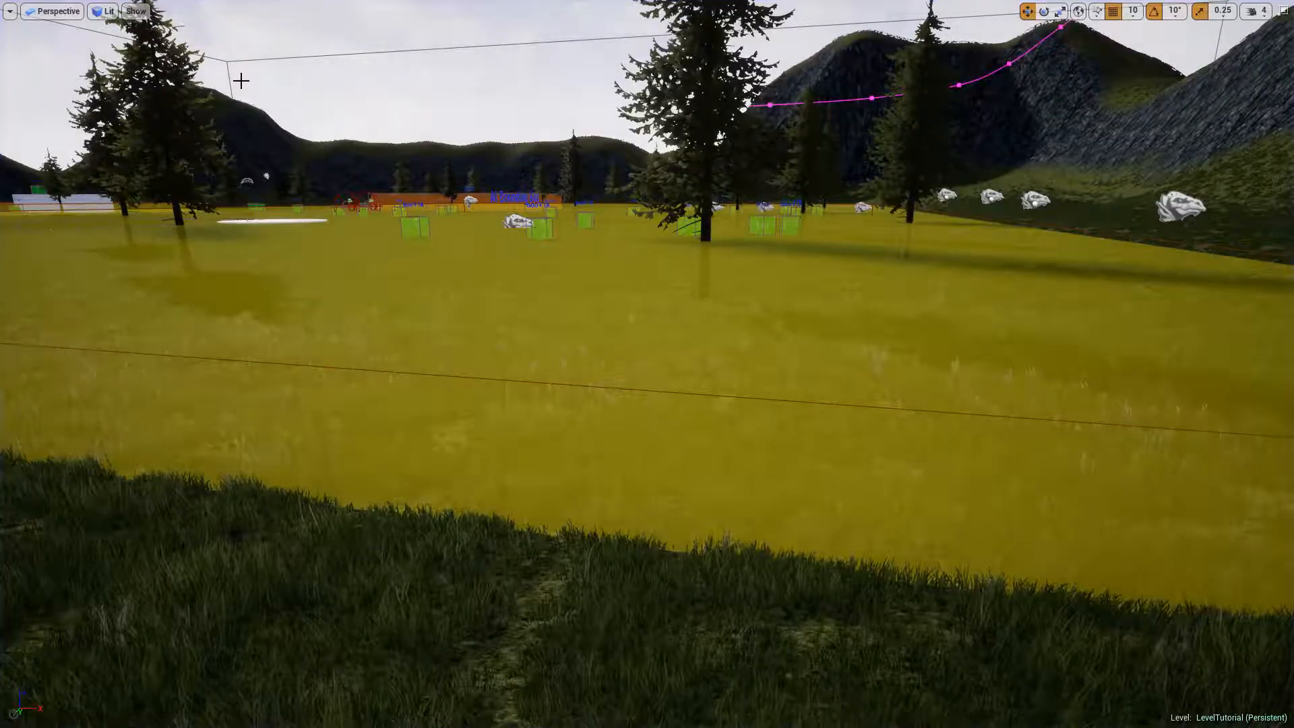
key("F11")
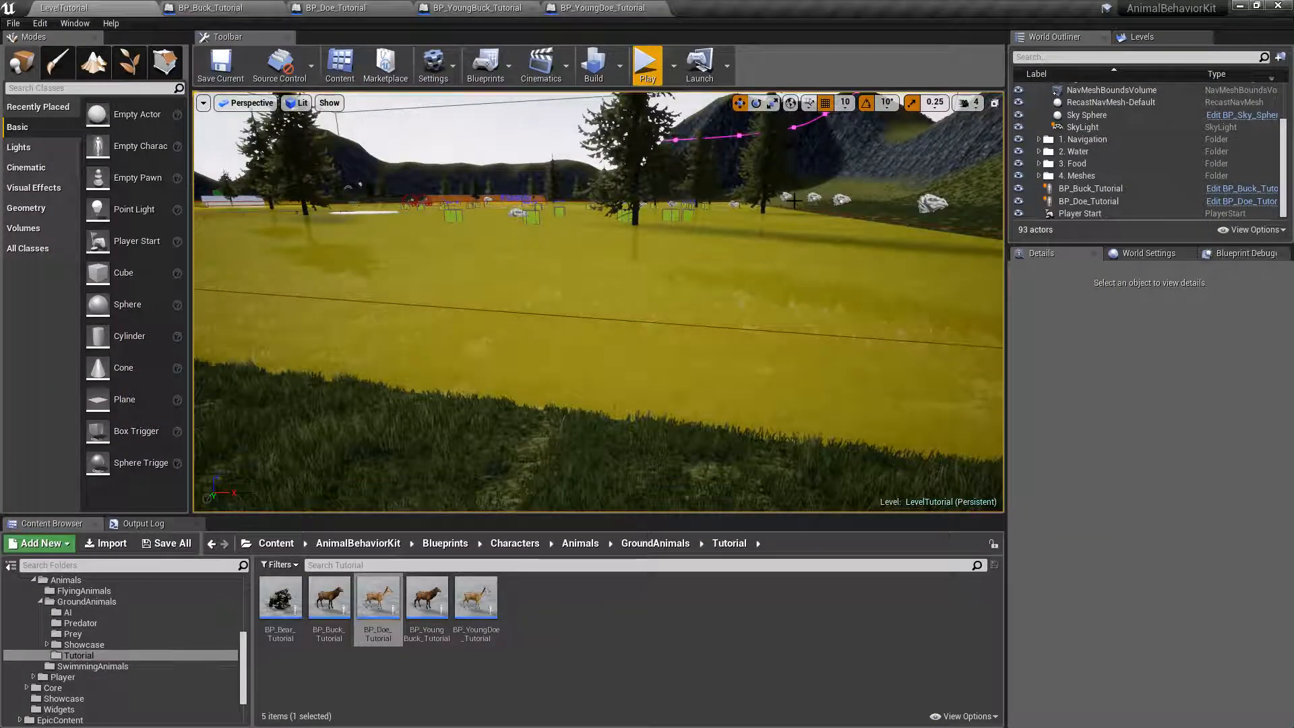
- Delete the BP_Comp_NaturalDeath component from the buck placed in the level and save the level
left_click(794, 201)
right_click(644, 165)
key("Escape")
key("Escape")
right_click_drag(859, 207, 741, 206)
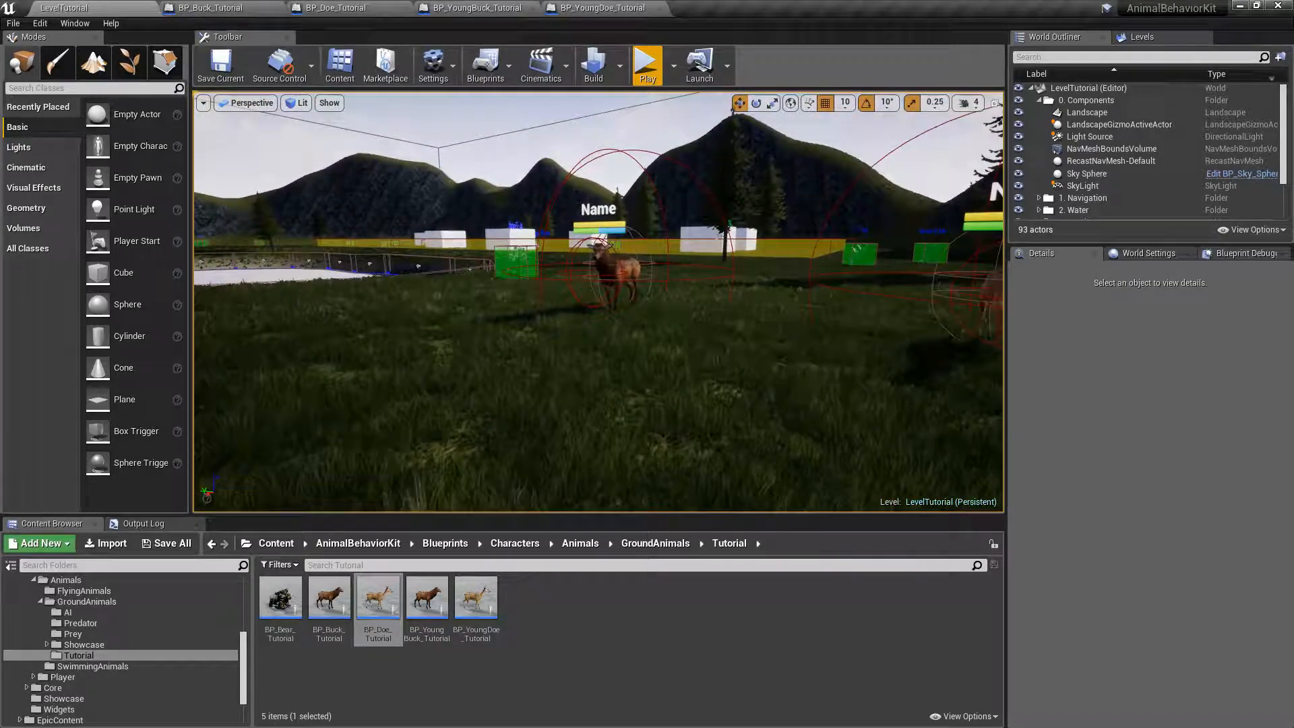
left_click(614, 272)
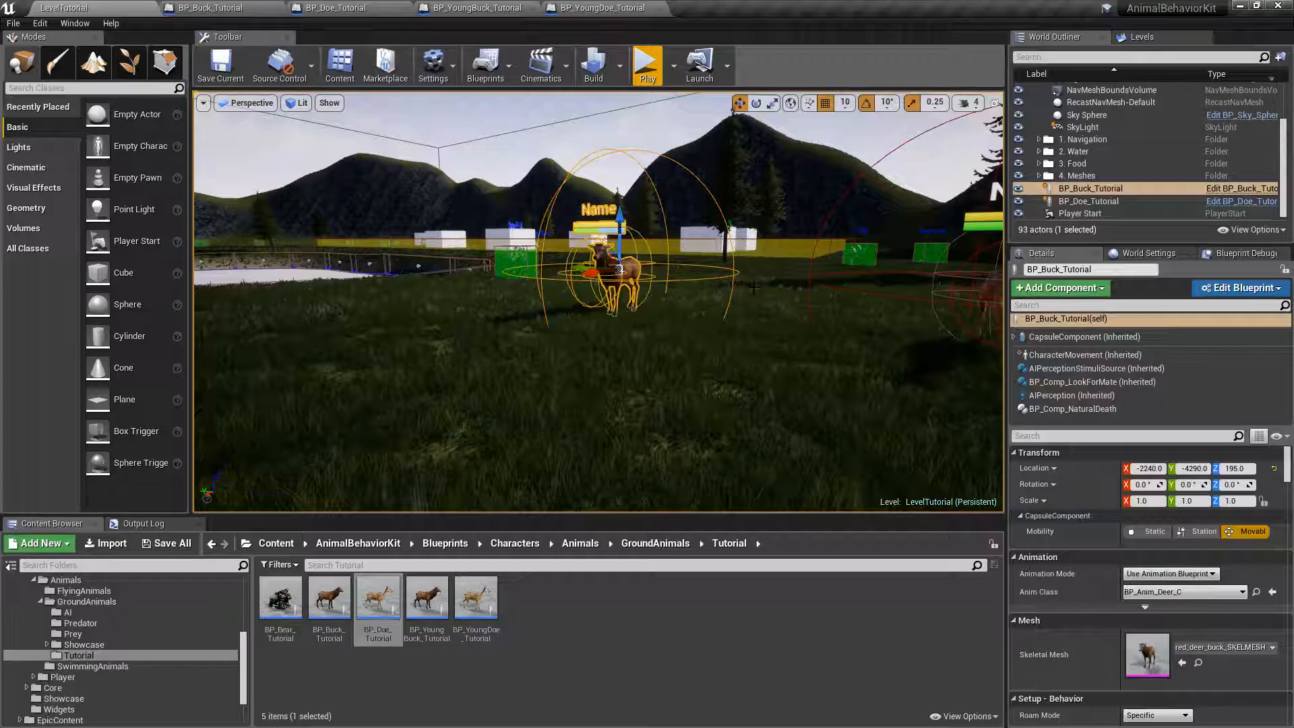
left_click(1072, 409)
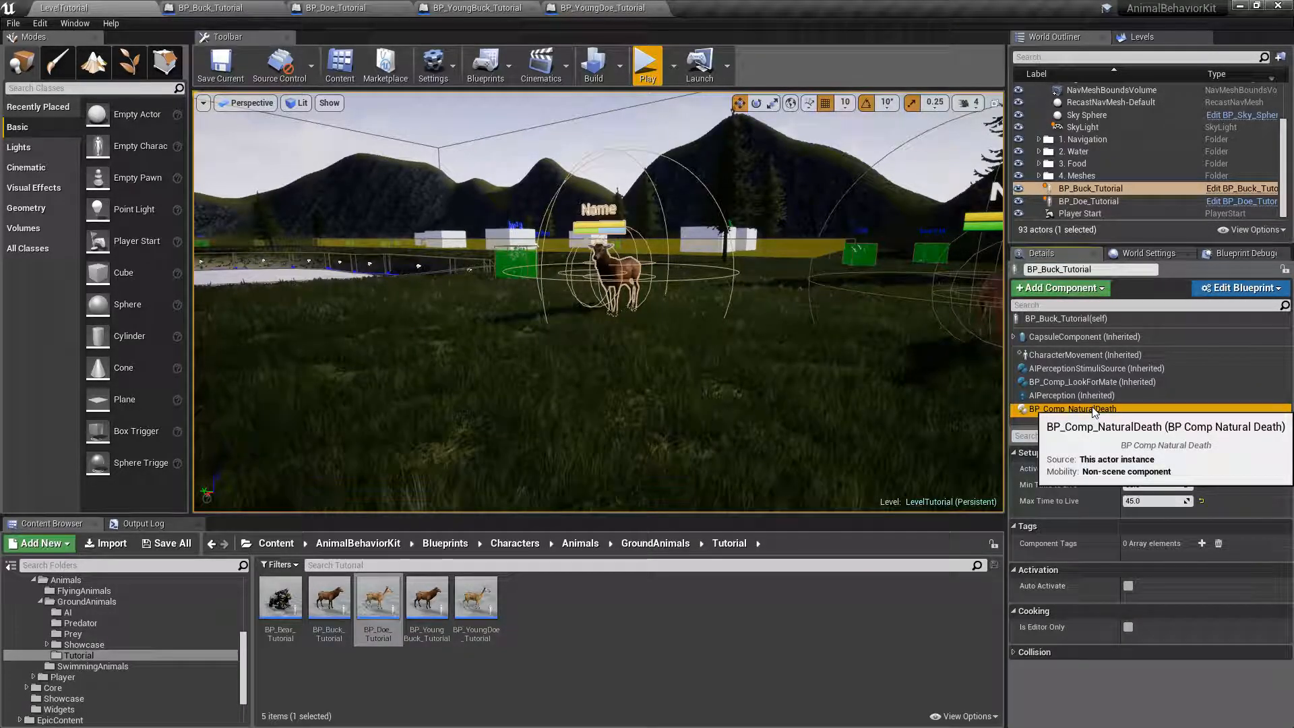
key("Delete")
left_click(219, 63)
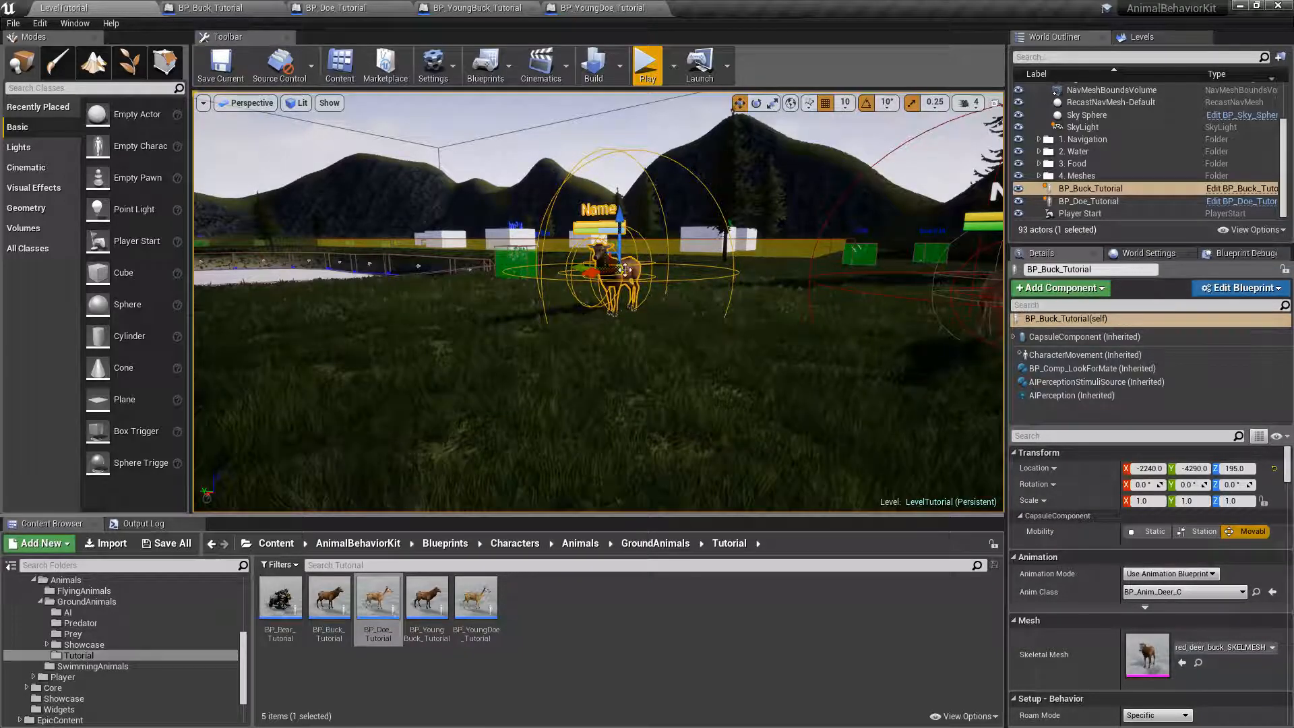
- Add a BP Comp Natural Death component to the BP_Buck_Tutorial blueprint
left_click(210, 7)
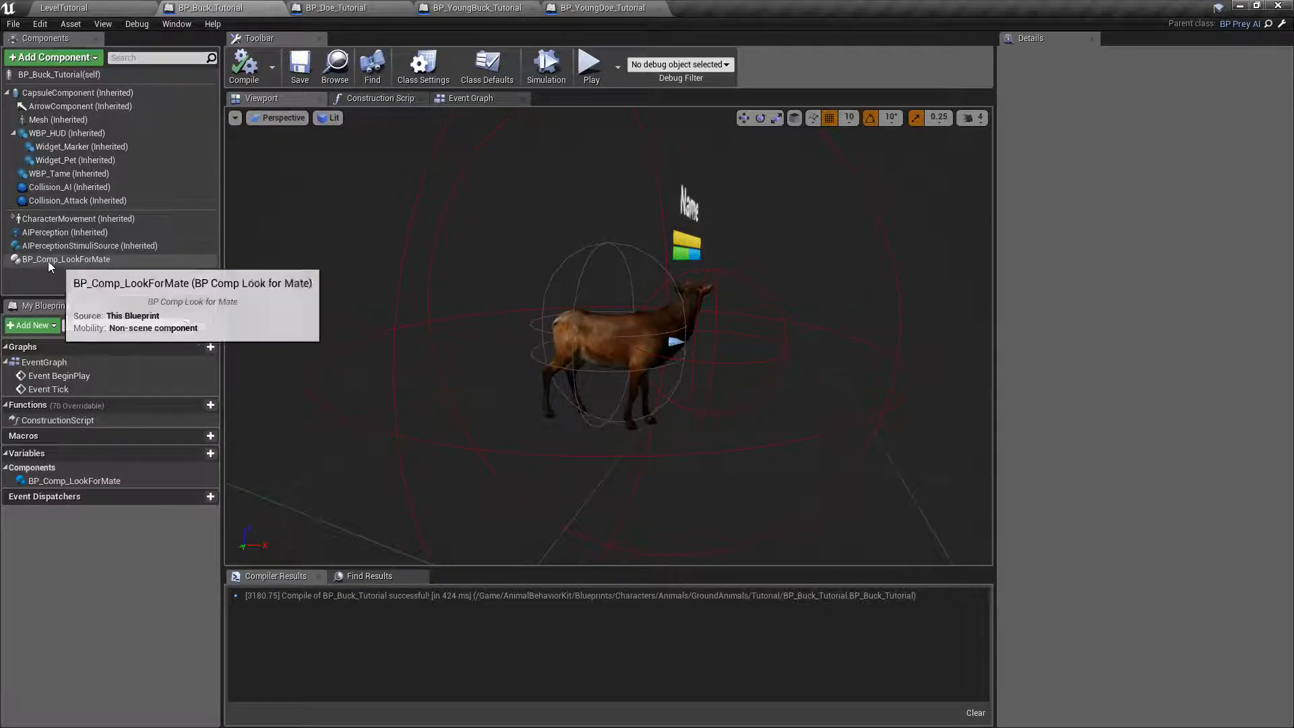
left_click(62, 60)
type("natur")
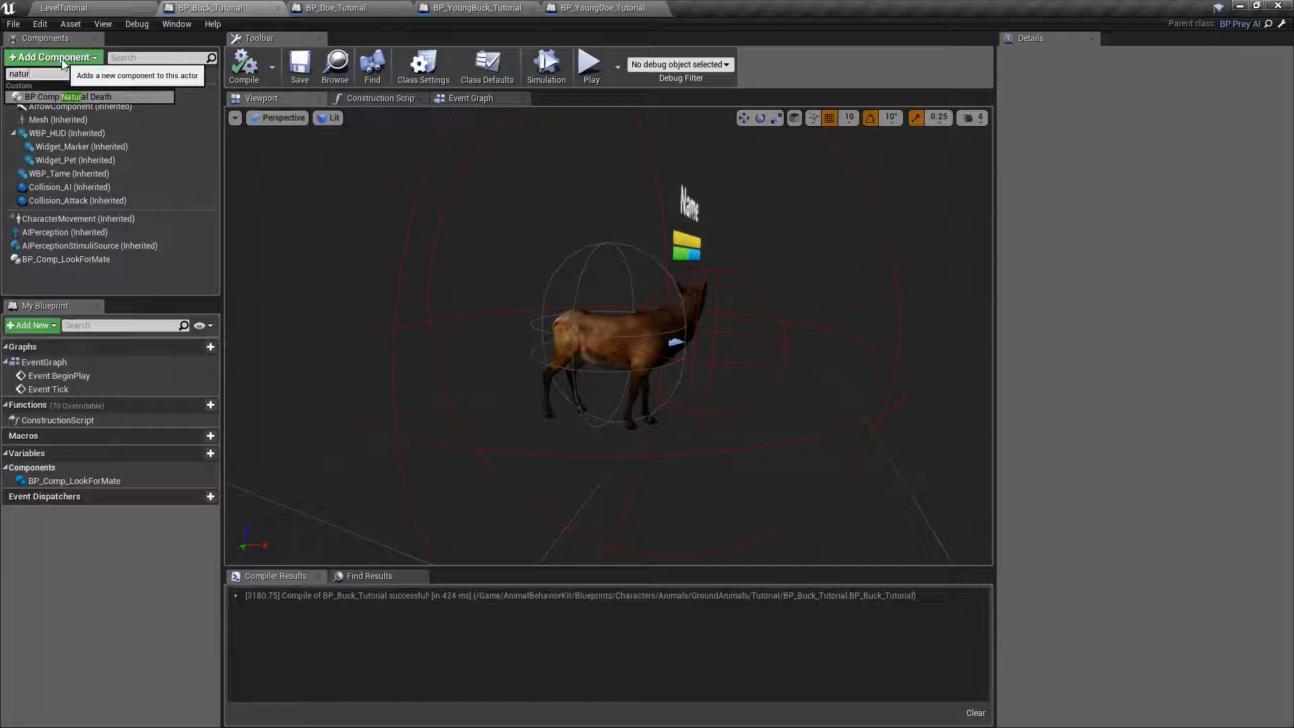
left_click(67, 97)
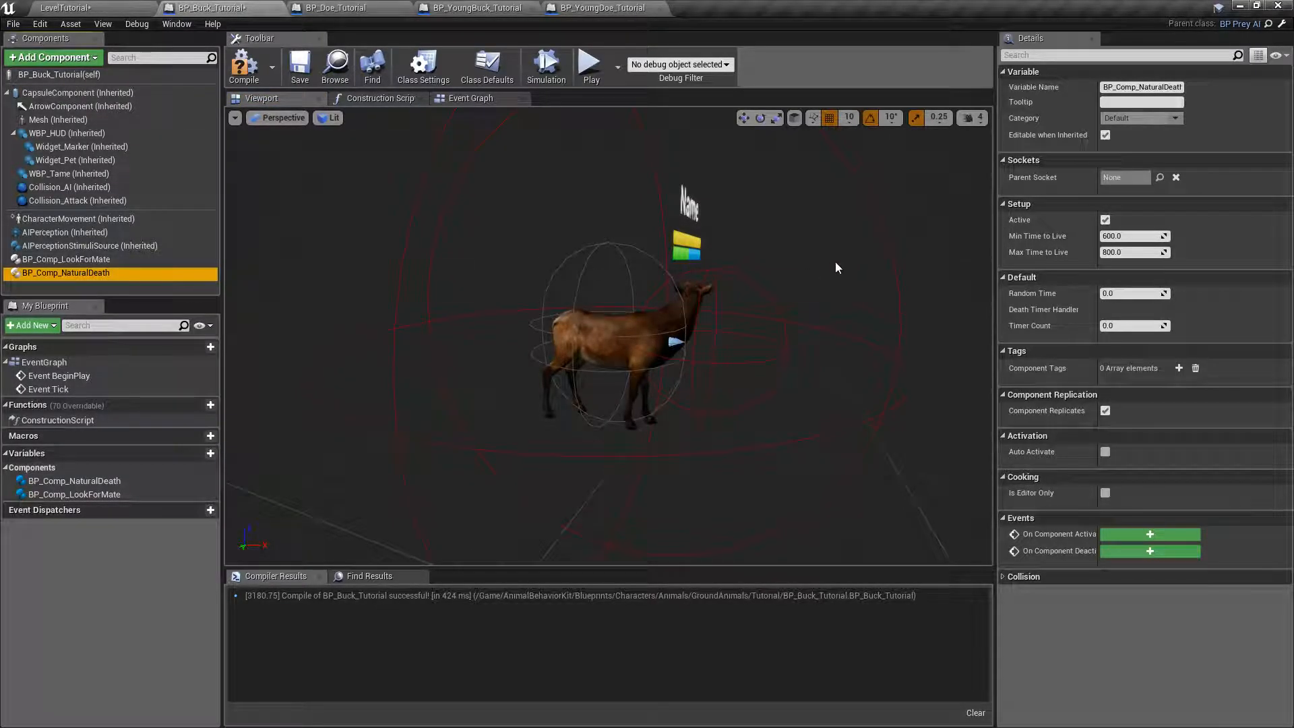
- Set the component's Min Time to Live to 60 and Max Time to Live to 90, and compile and save the blueprint
left_click(1130, 236)
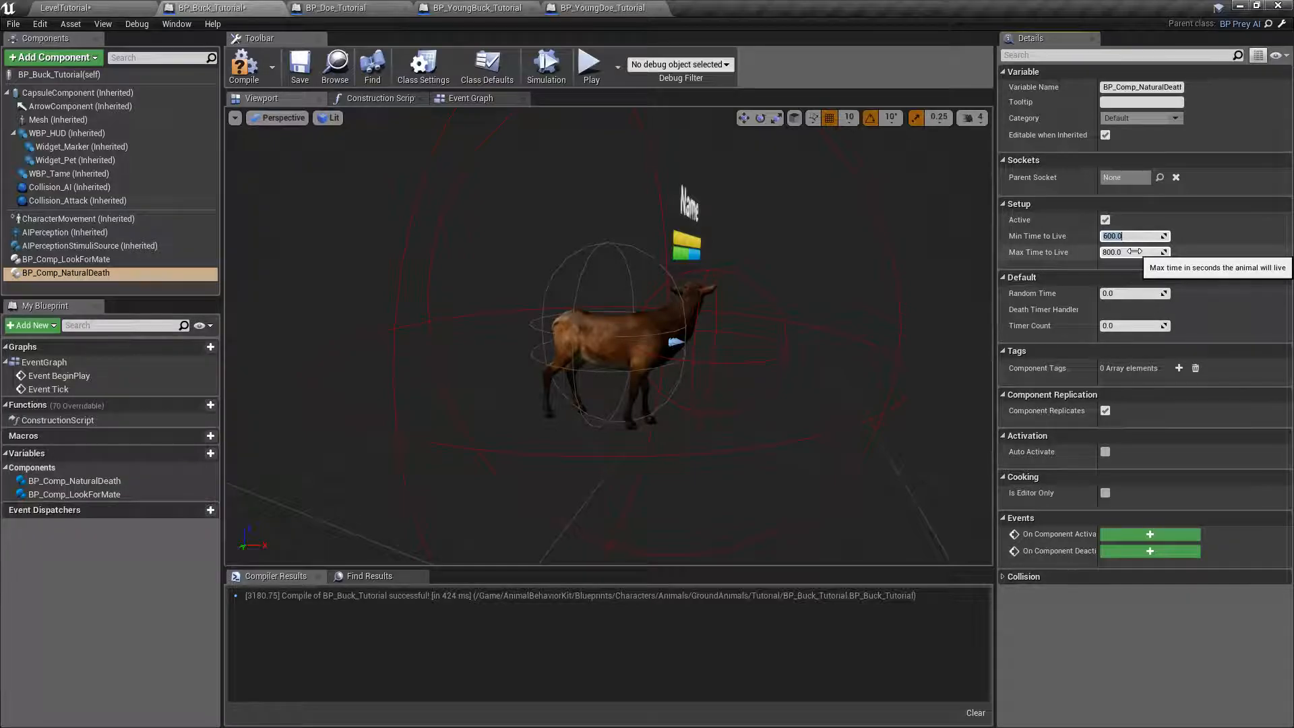
key("Tab")
type("90")
key("Return")
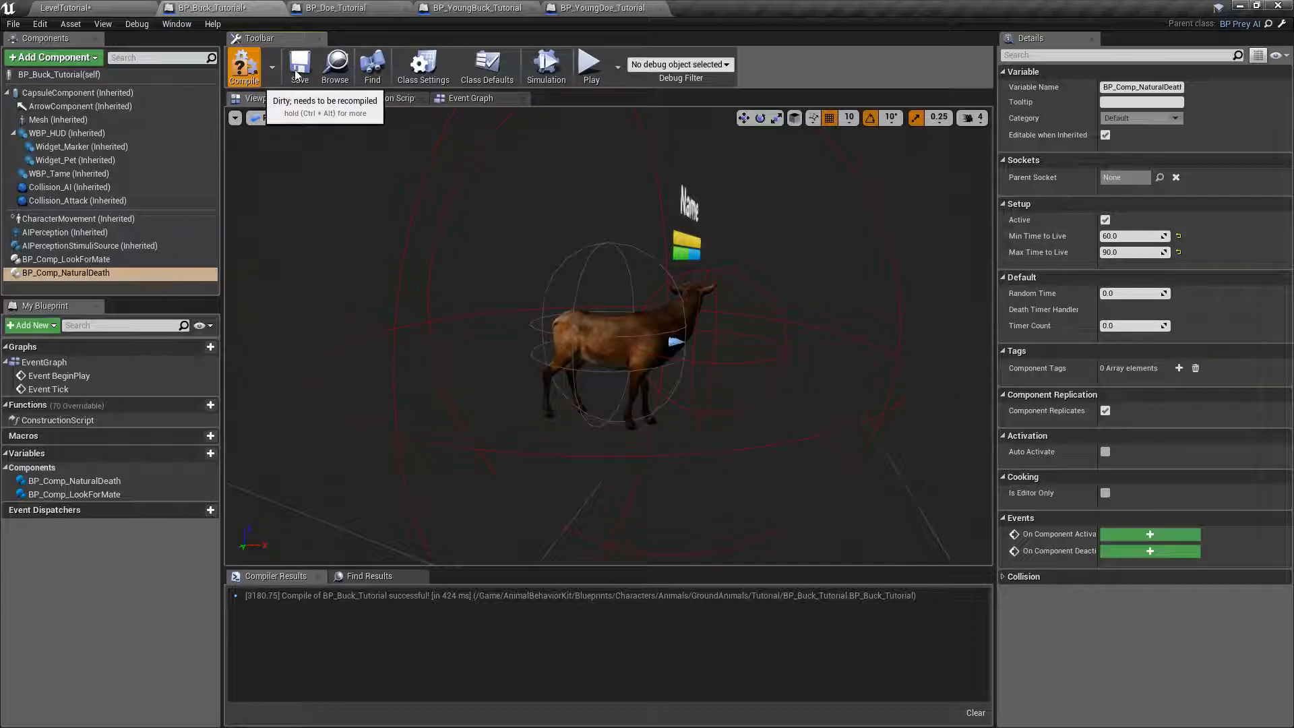
left_click(254, 71)
left_click(67, 273)
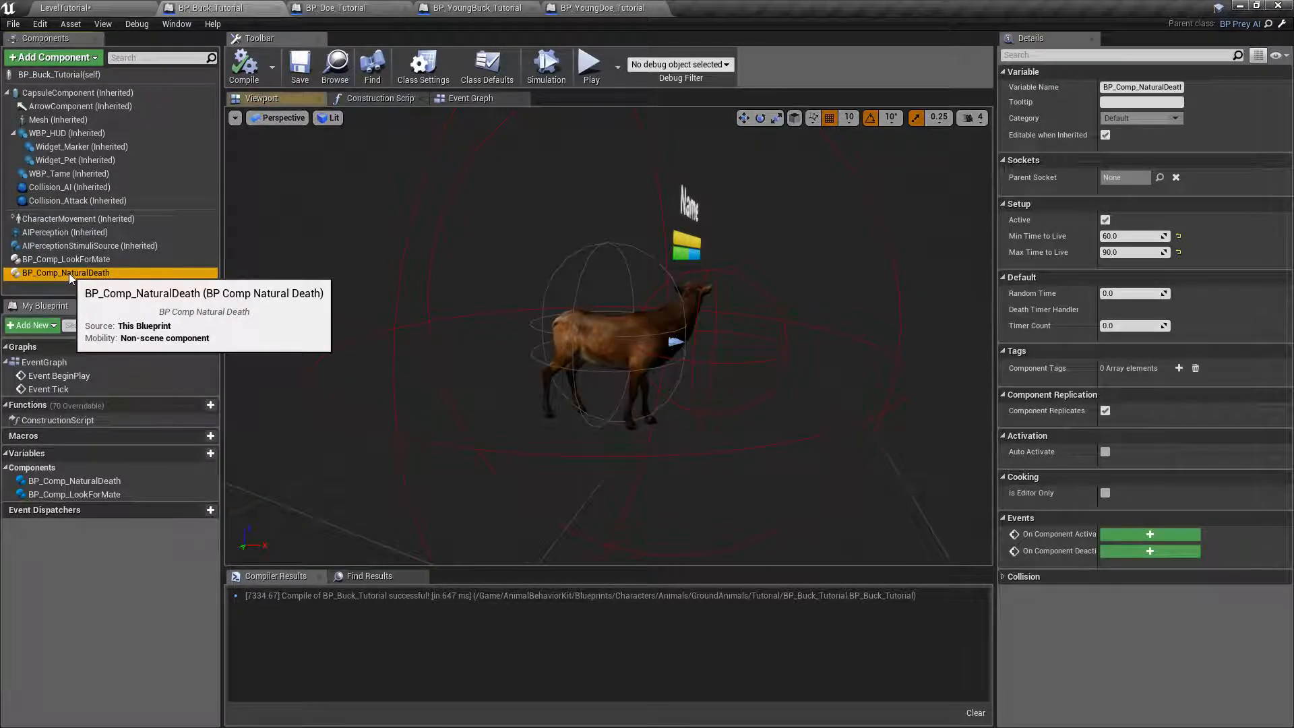
- Set the Look for Partner Frequency of the buck blueprint's BP_Comp_LookForMate to 30, and compile and save the blueprint
left_click(95, 260)
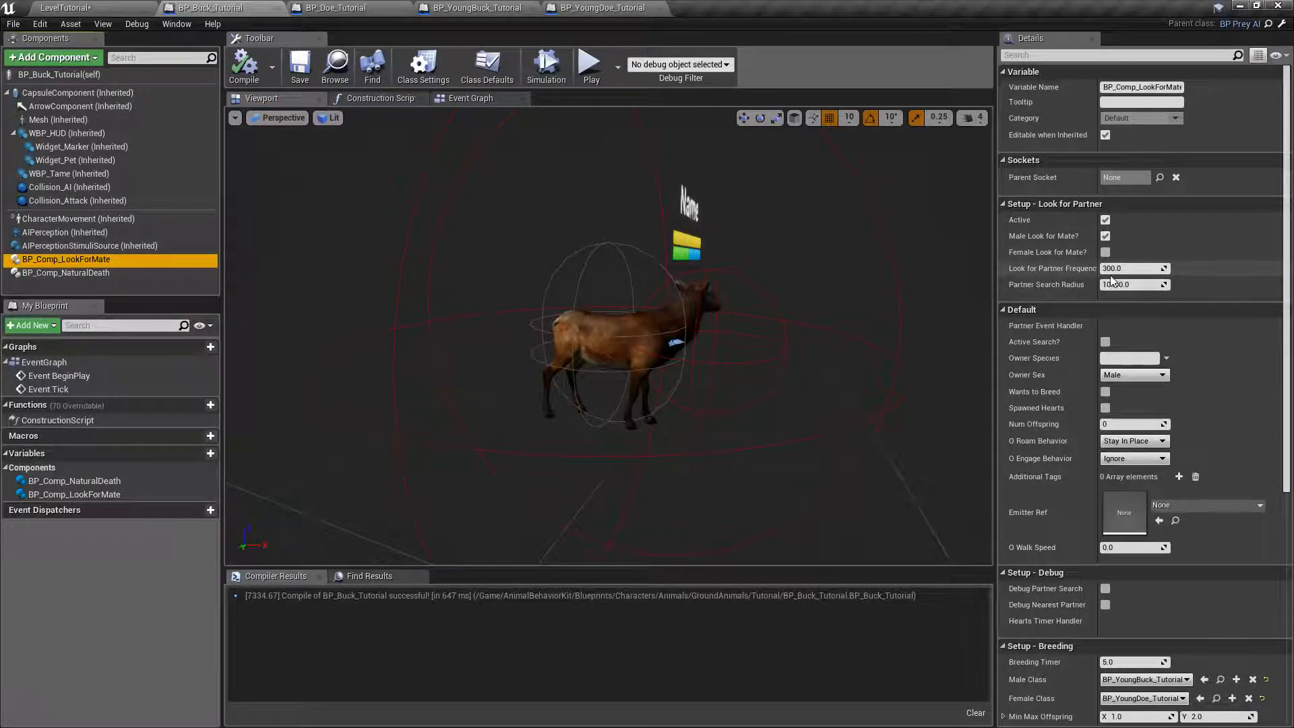
left_click_drag(1098, 275, 1120, 276)
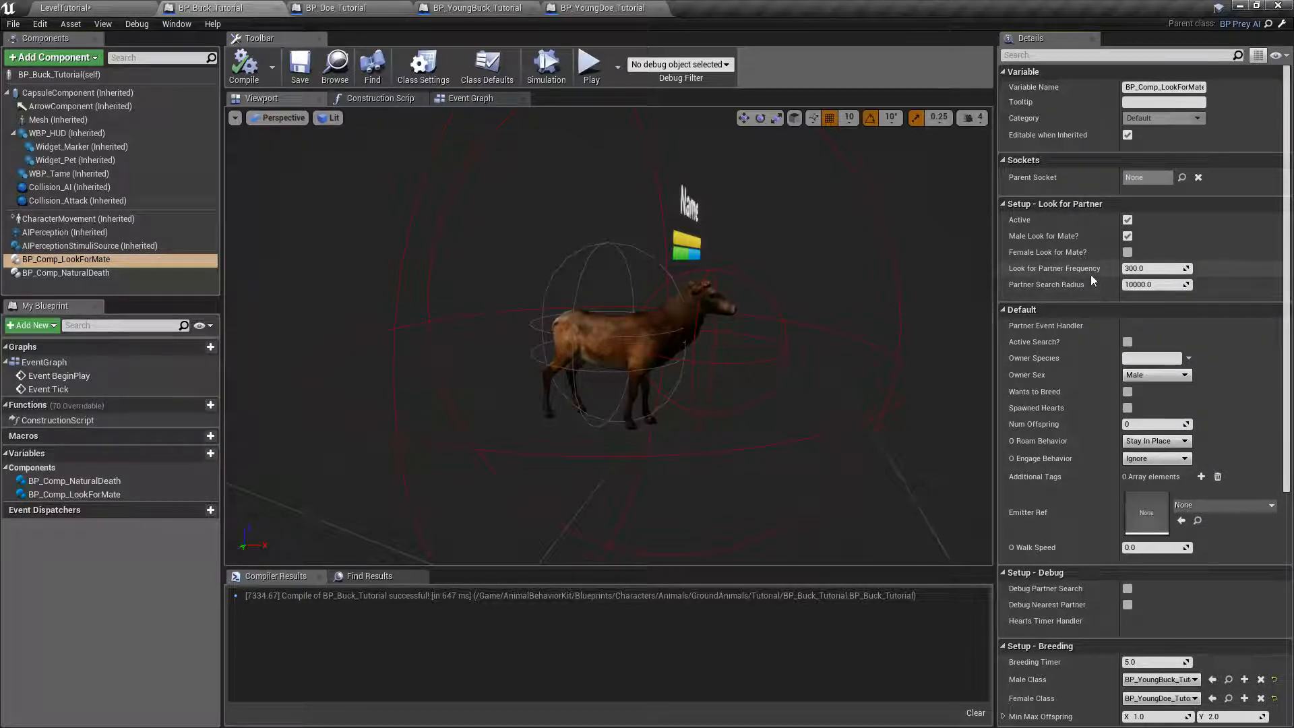
left_click(1148, 269)
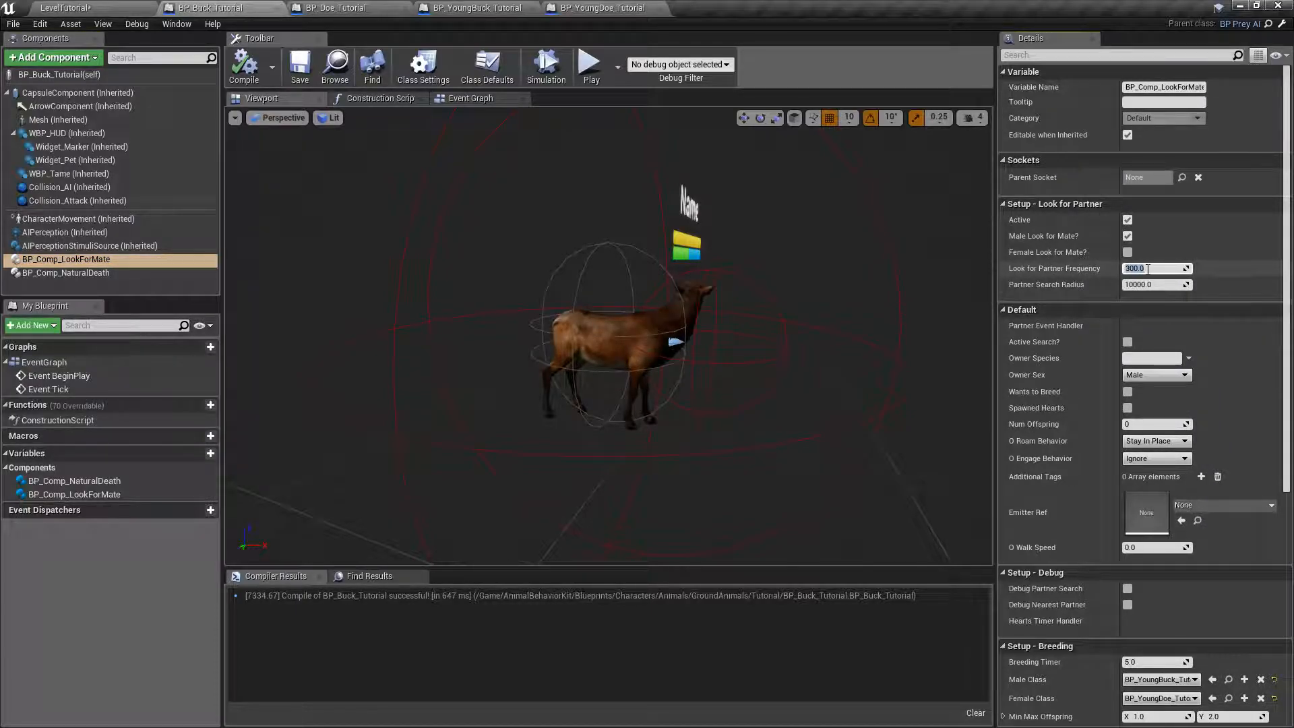
type("30")
key("Return")
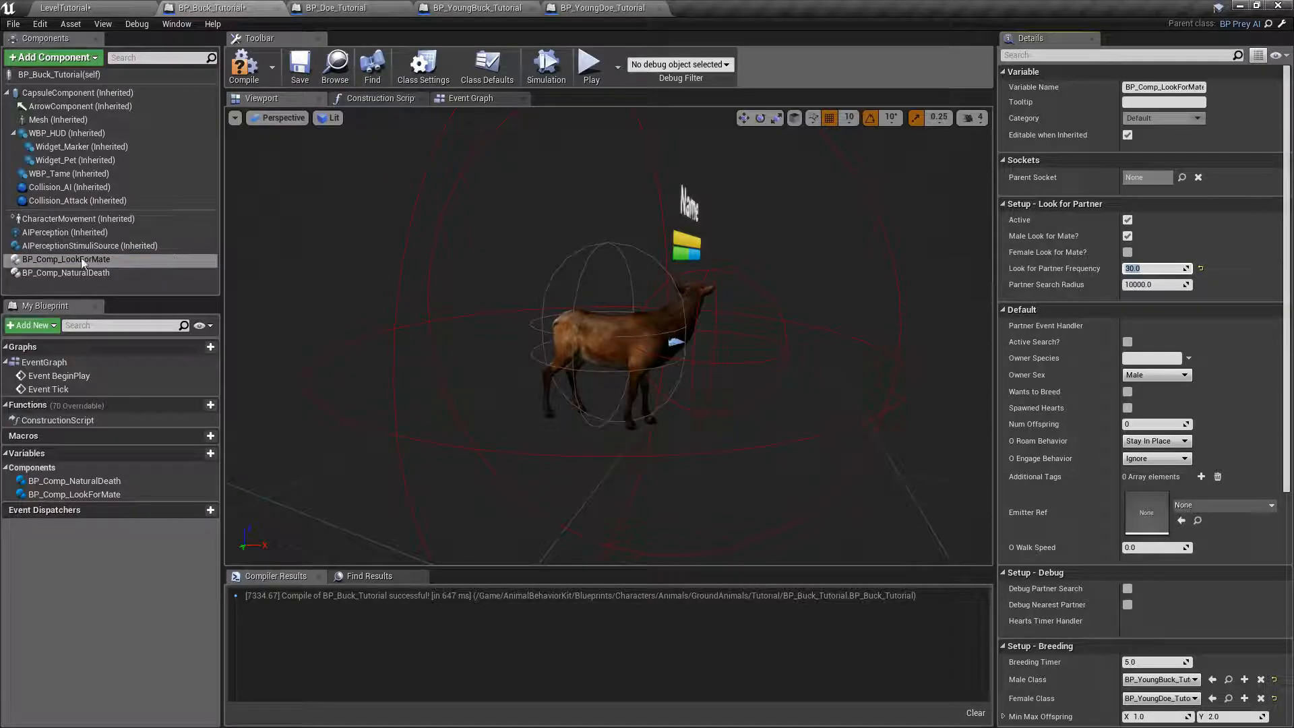
left_click(130, 264)
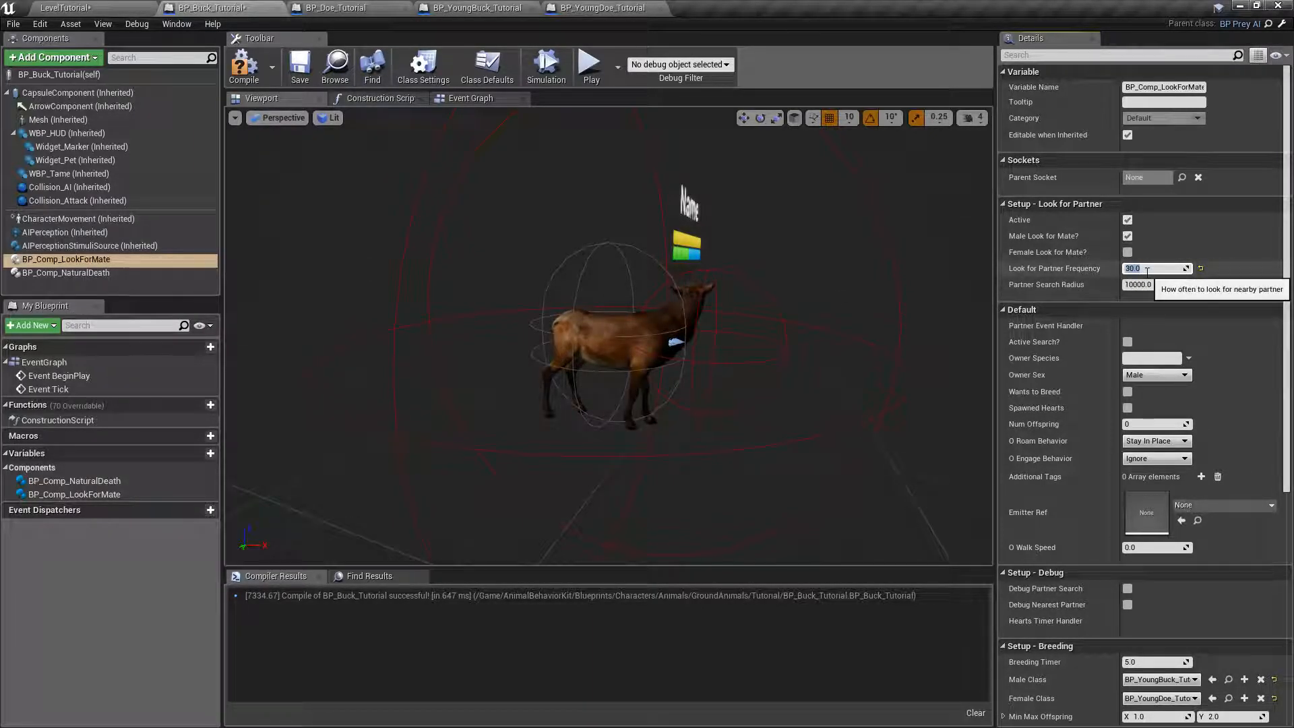
left_click(244, 66)
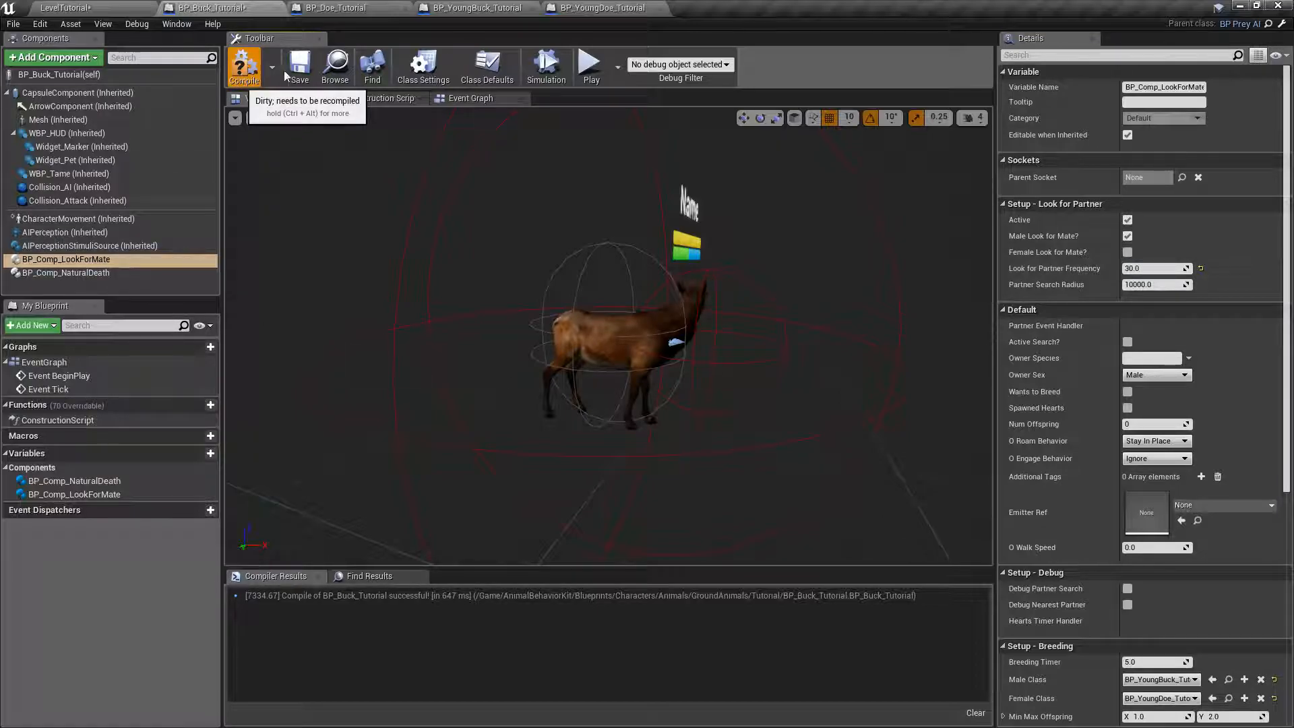
left_click(298, 70)
left_click(66, 259)
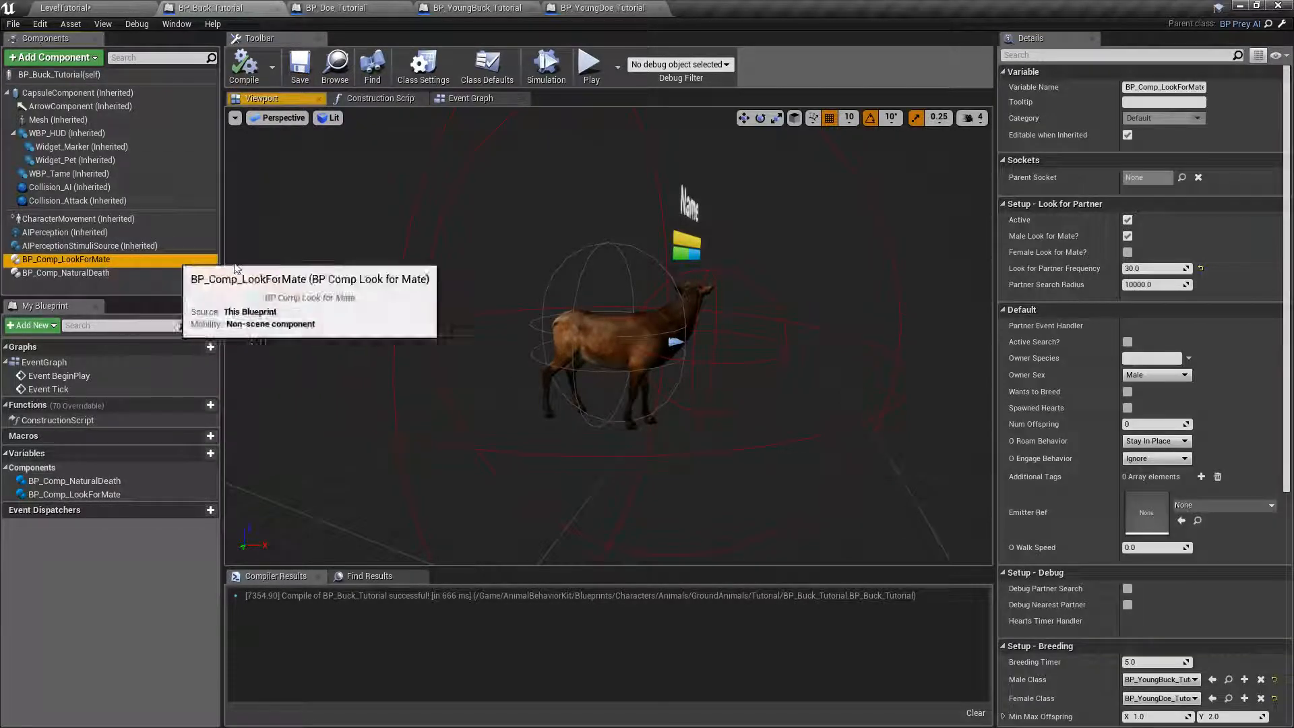
- Set BP_Comp_NaturalDeath's Min Time to Live to 90 and Max Time to Live to 120 in the buck blueprint, and compile and save it
scroll(1146, 512, "down", 3)
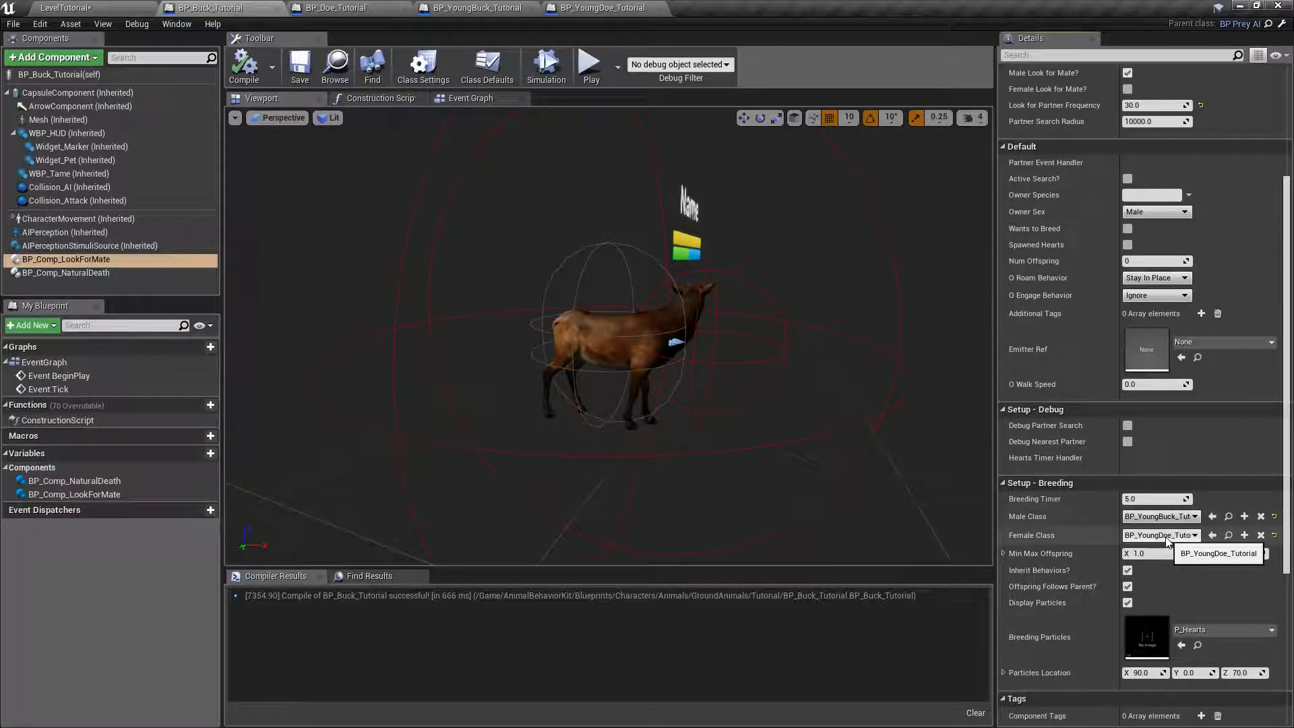
left_click(58, 272)
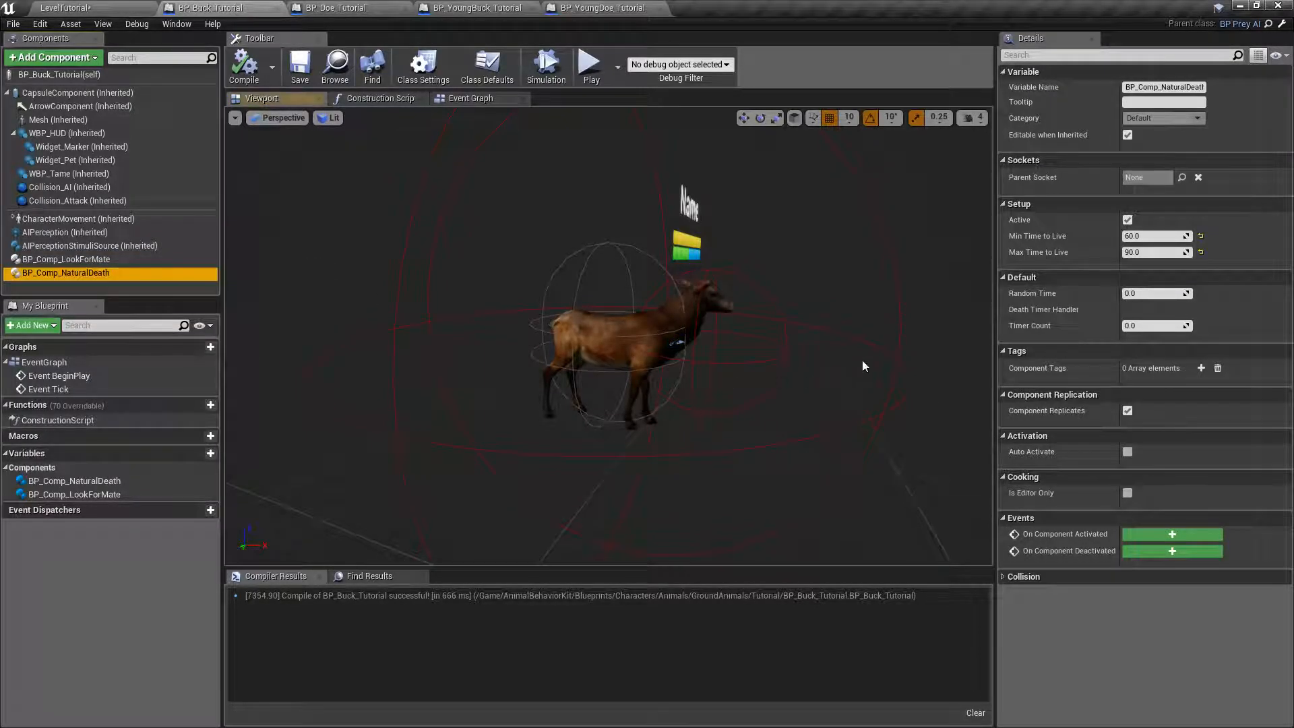
left_click(1150, 238)
type("90")
left_click(1153, 249)
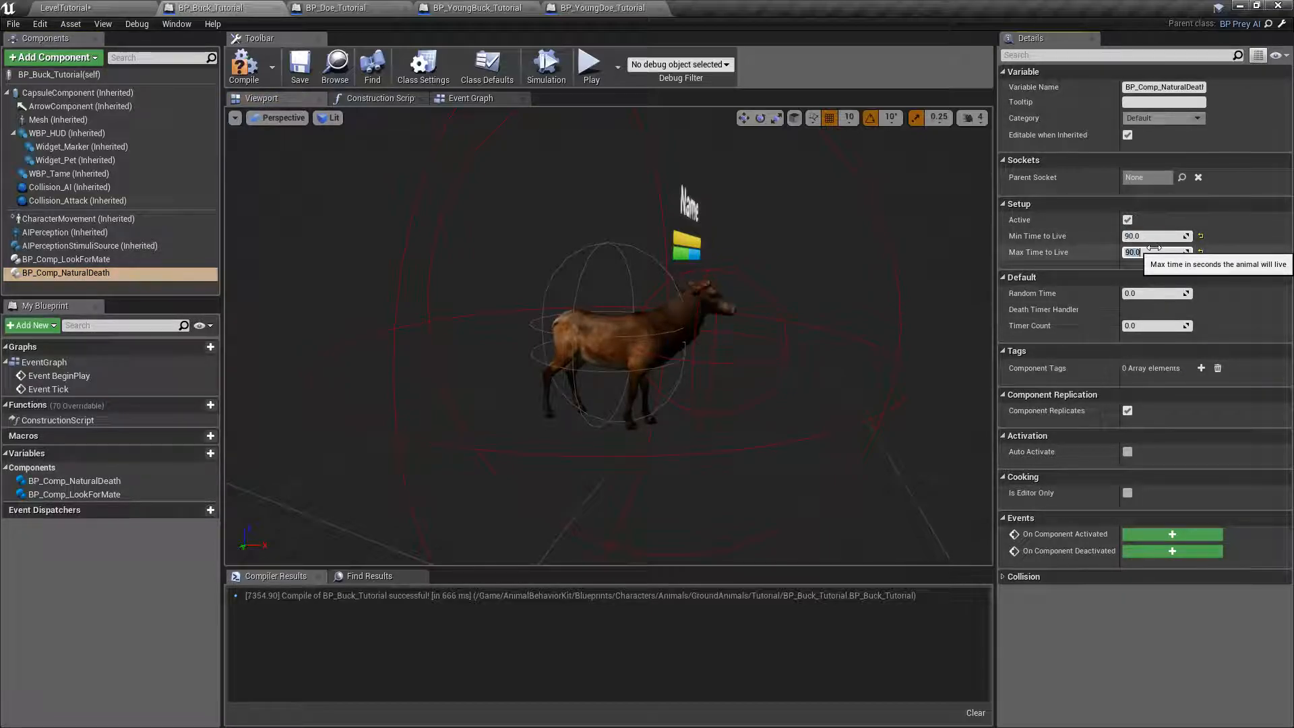
type("120")
key("Return")
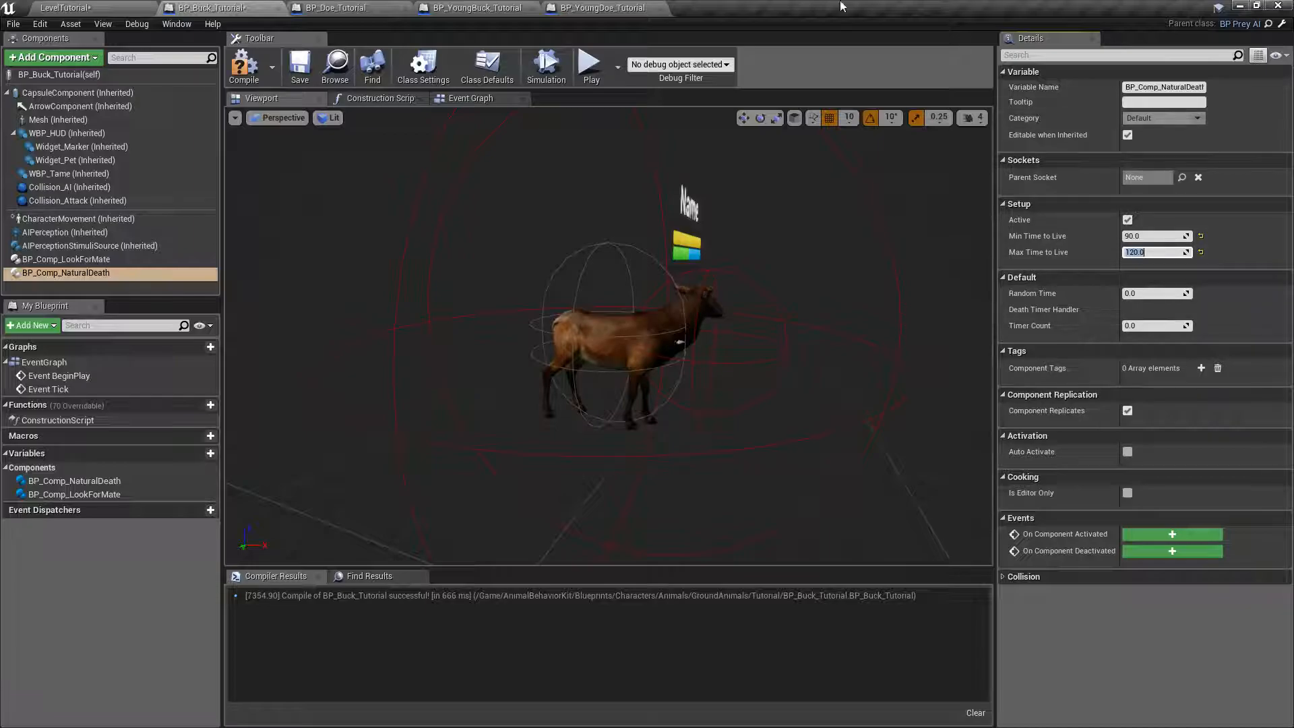
left_click(243, 67)
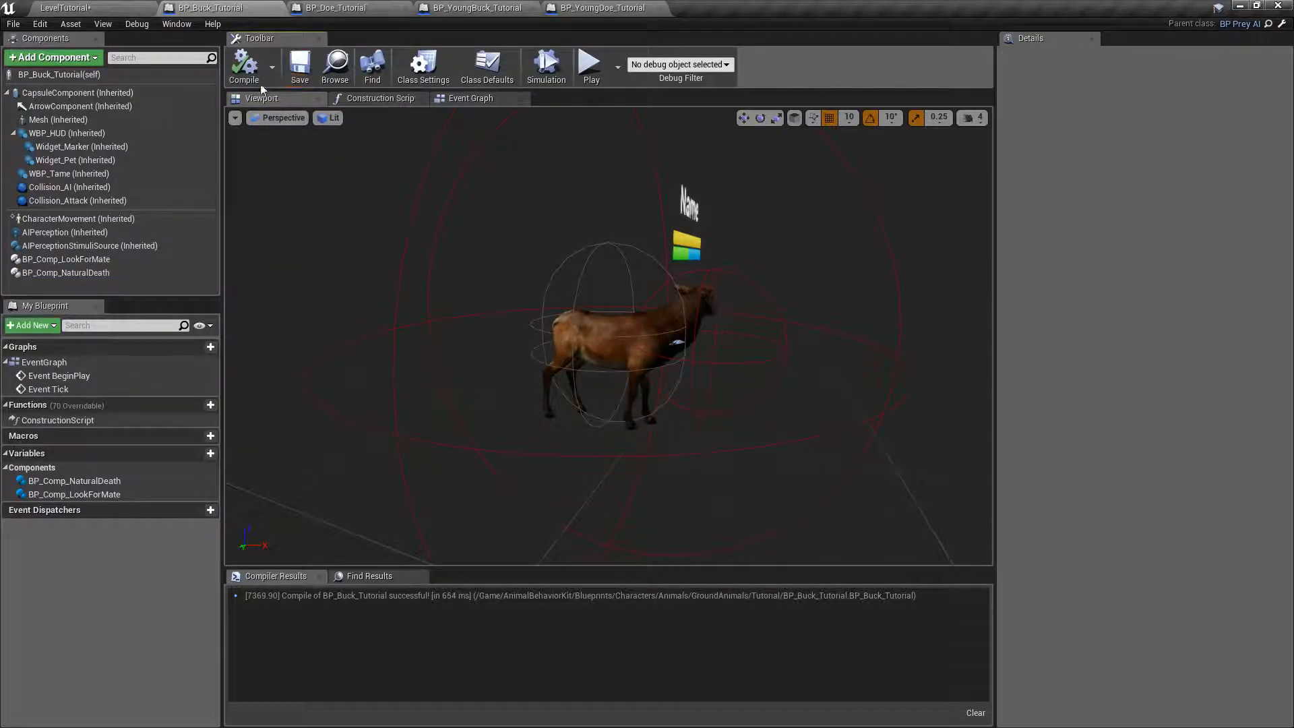
- Compare the buck blueprint's time-to-live settings with its Look for Partner Frequency
left_click(109, 274)
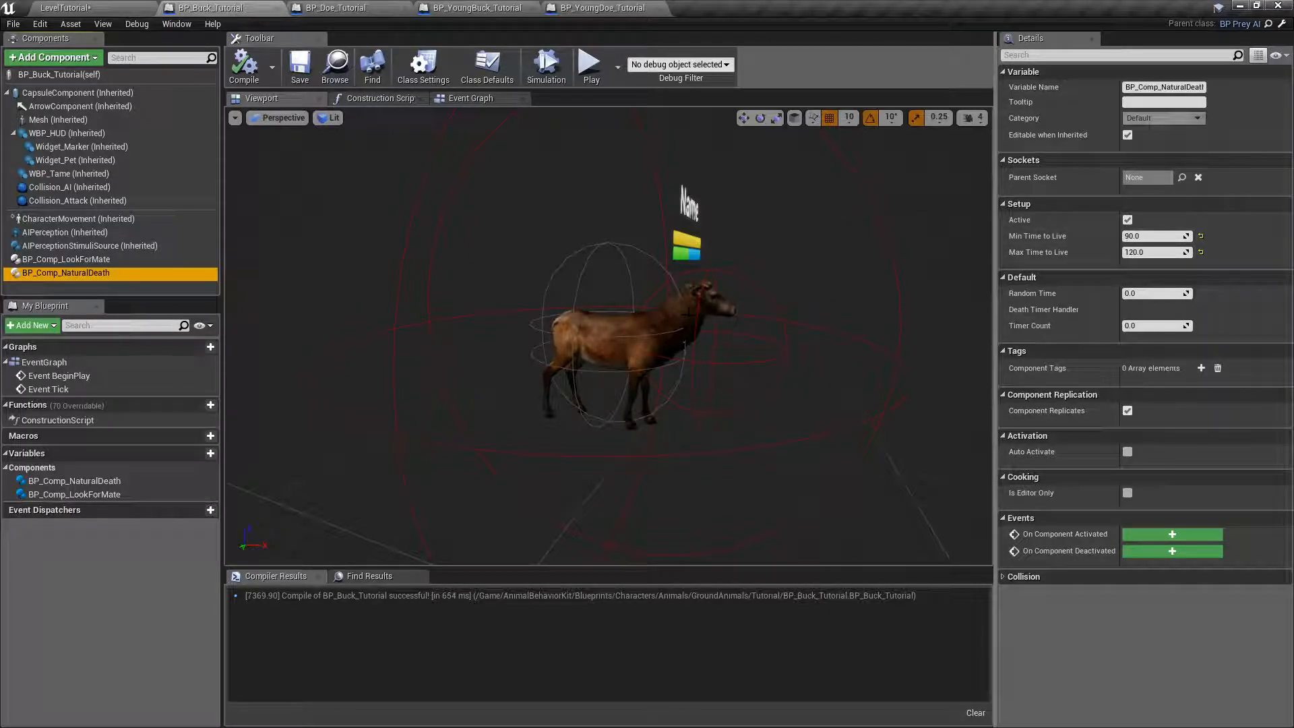
left_click(80, 261)
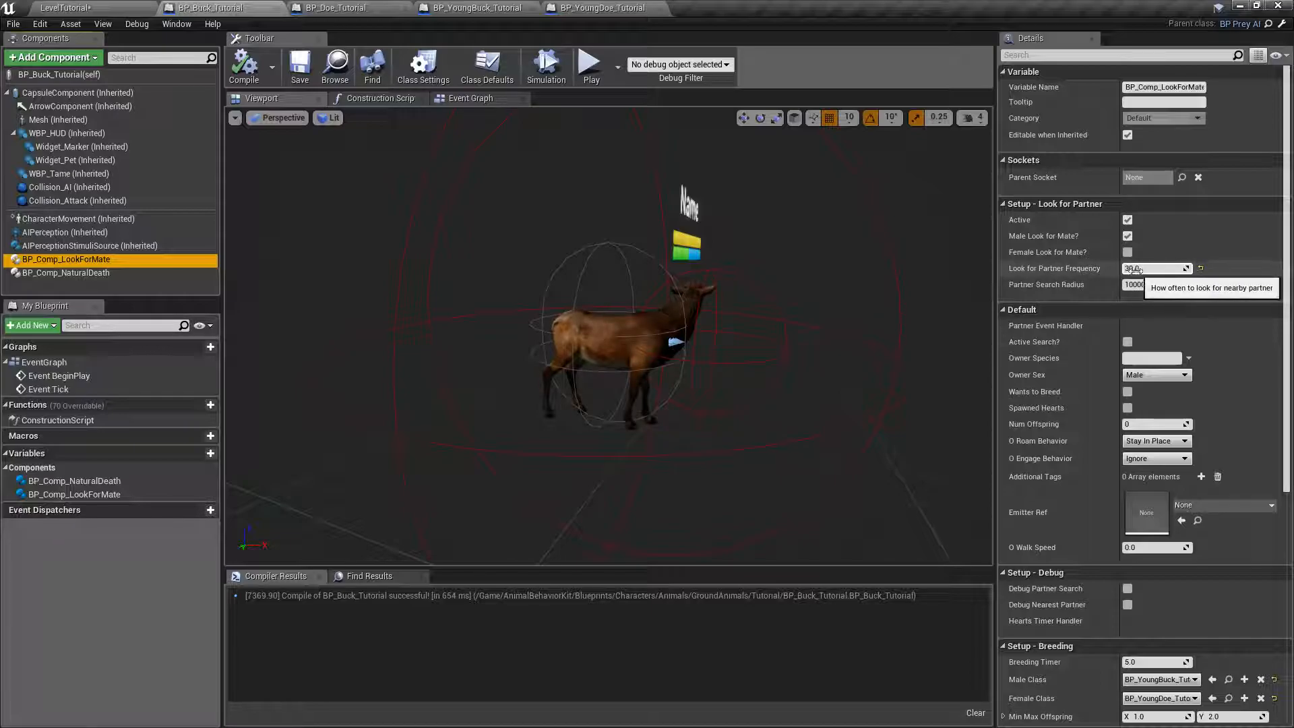
left_click(100, 273)
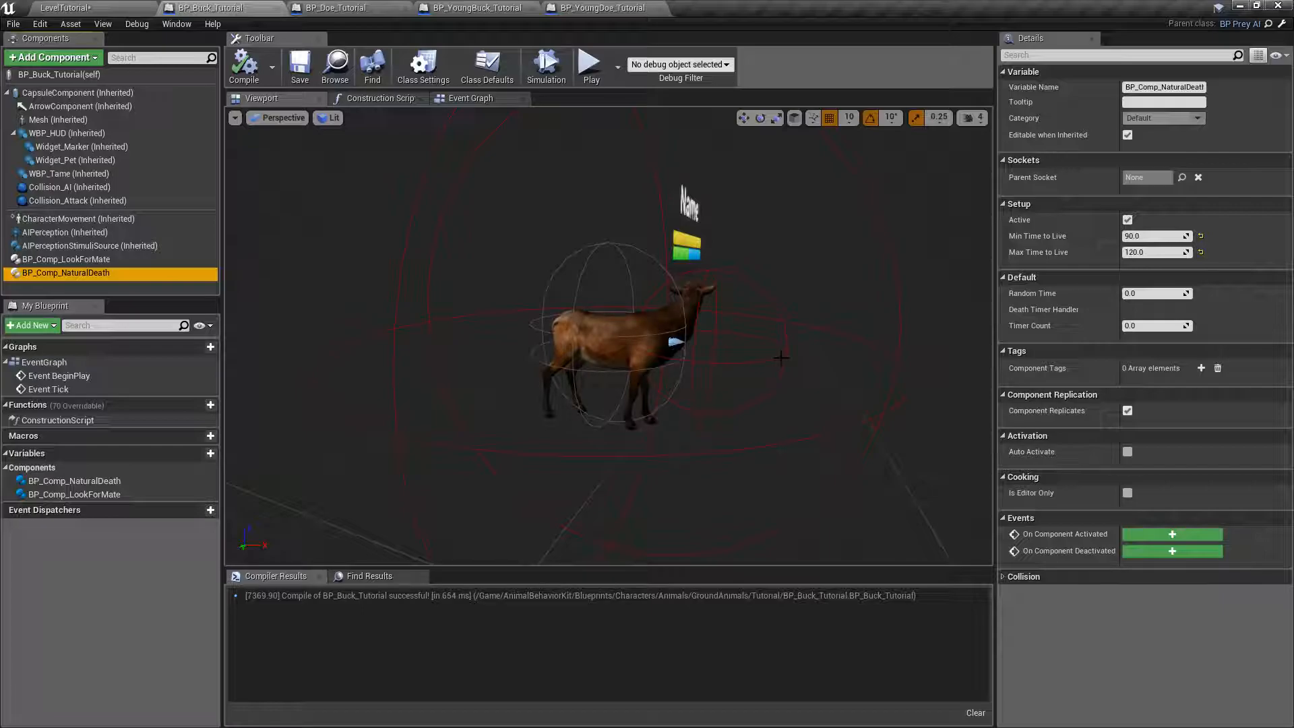
- Add a BP Comp Natural Death component to the BP_Doe_Tutorial blueprint
left_click(337, 9)
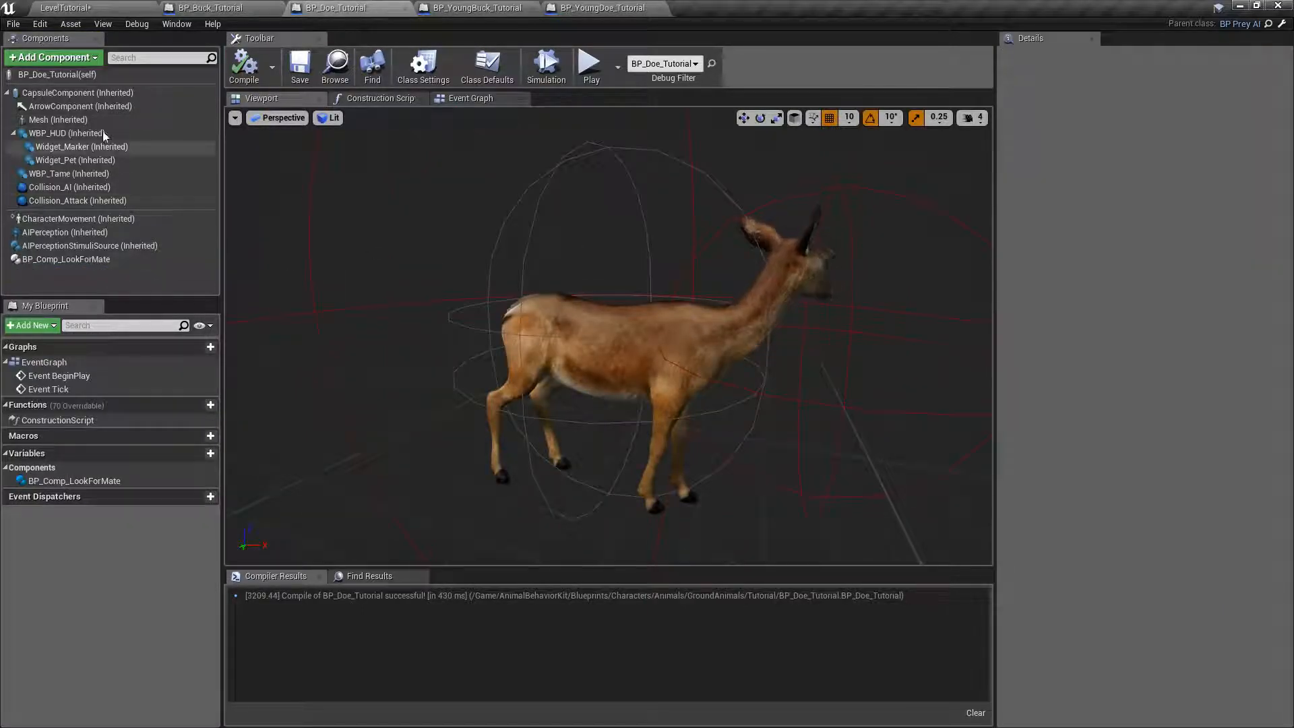
left_click(86, 58)
type("natur")
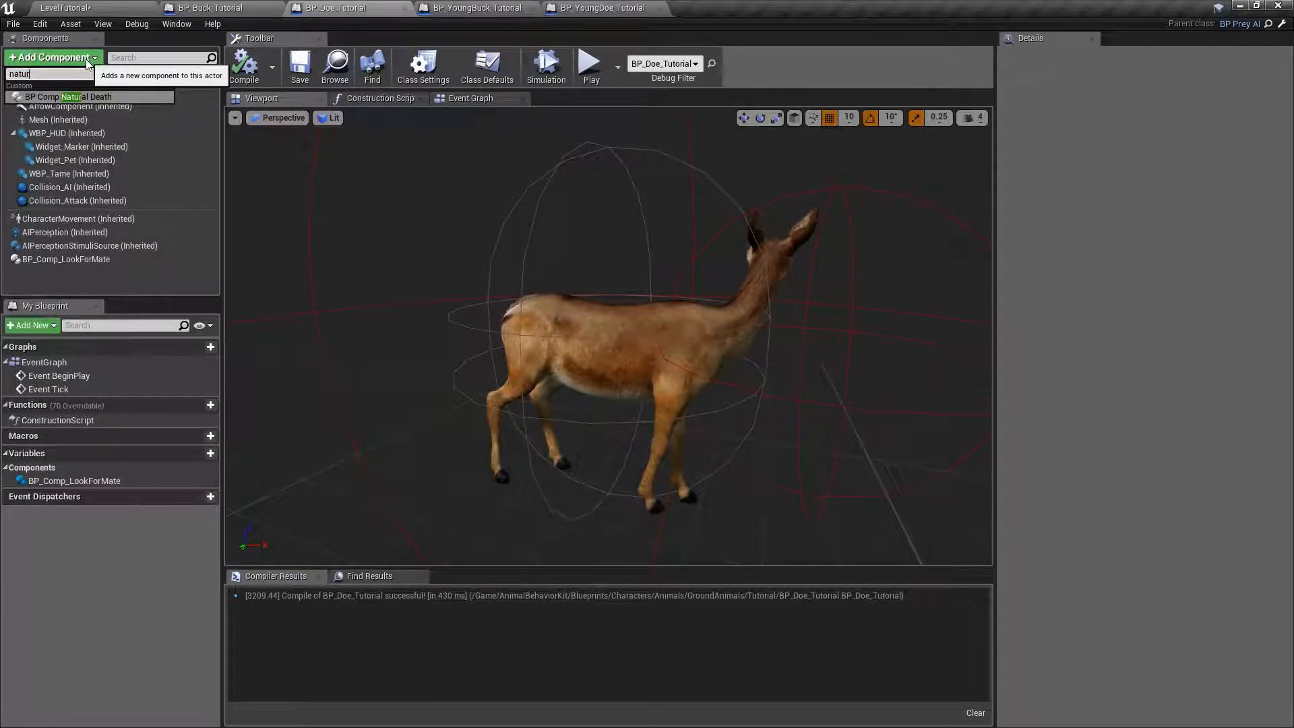
left_click(97, 95)
left_click(55, 277)
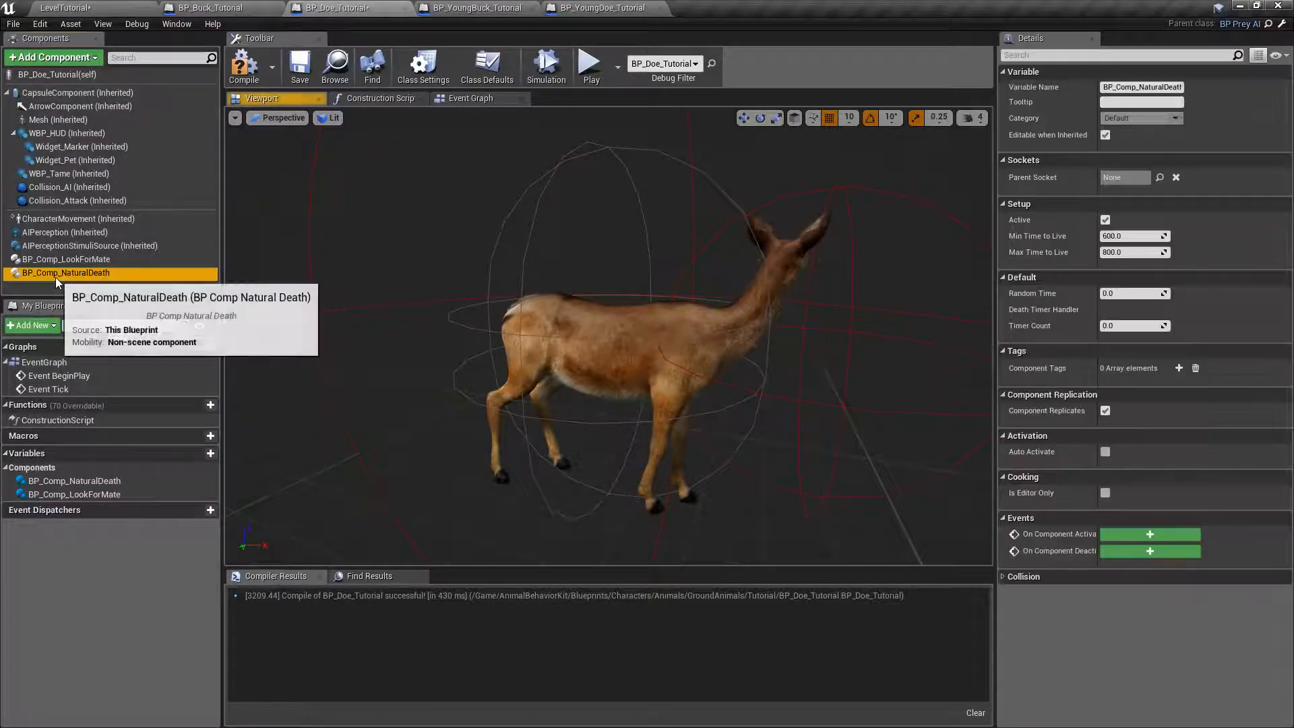
- Set the doe's natural death component to a Min Time to Live of 90 and a Max Time to Live of 120
left_click(1121, 237)
type("9")
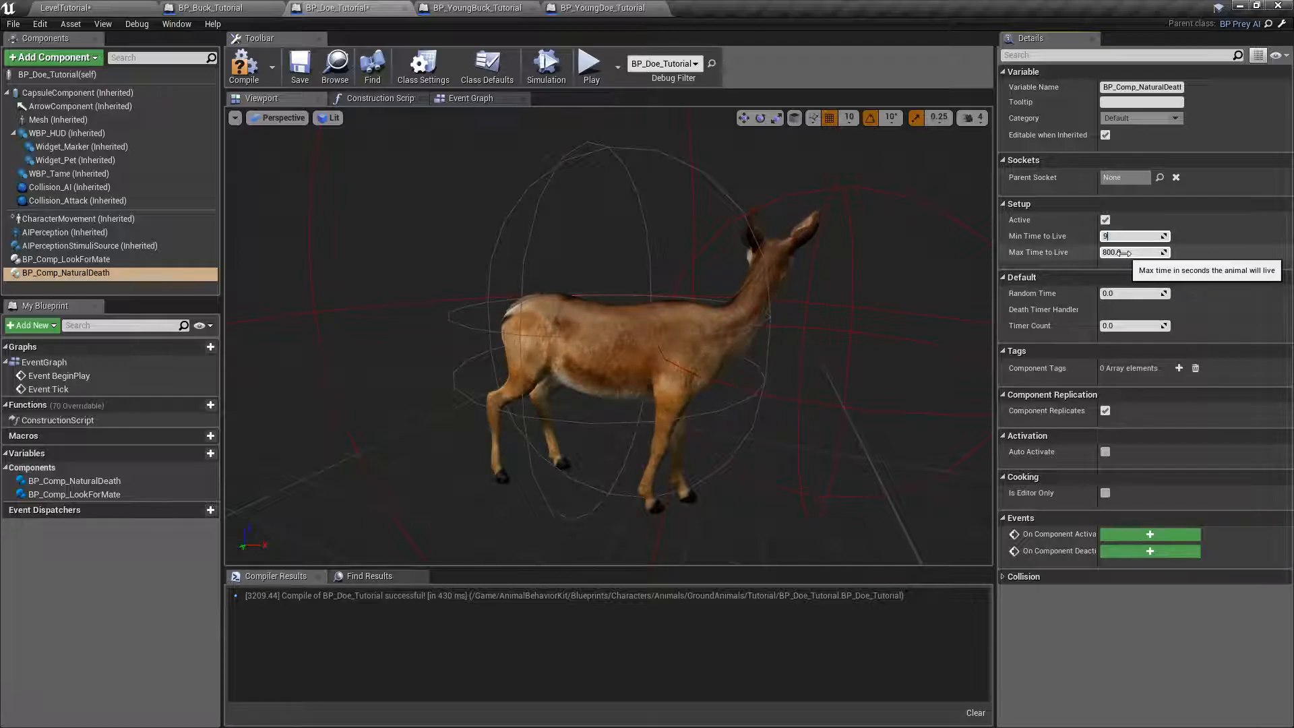
type("0")
left_click(1124, 254)
type("120")
key("Return")
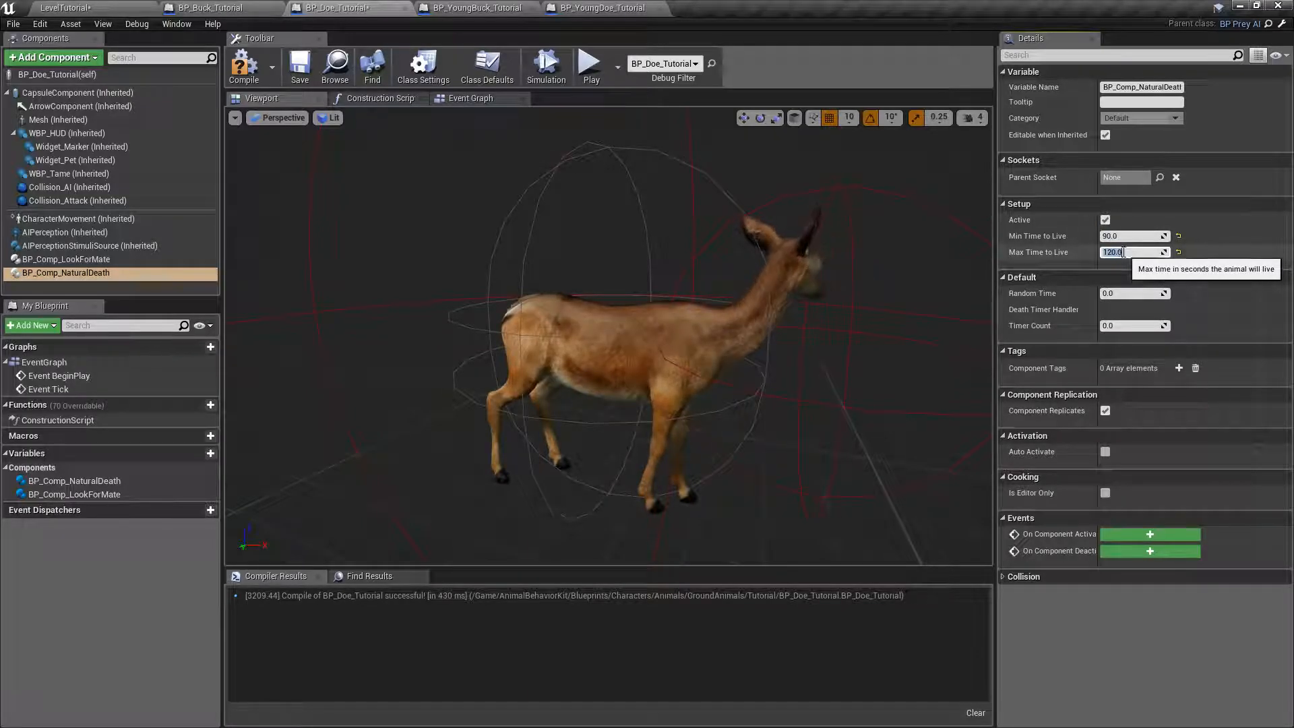
- Set the Look for Partner Frequency of the doe's BP_Comp_LookForMate to 30, keep Partner Search Radius at its default, and compile and save the blueprint
left_click(112, 259)
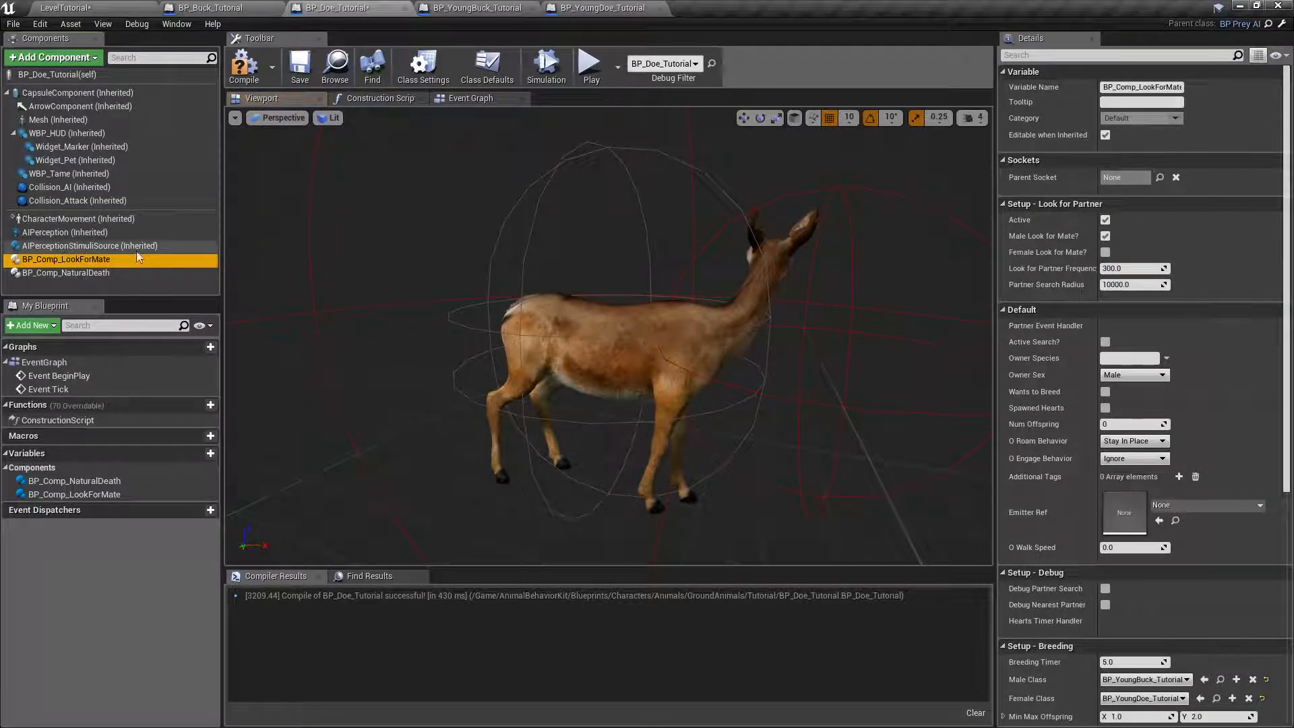
left_click(1112, 268)
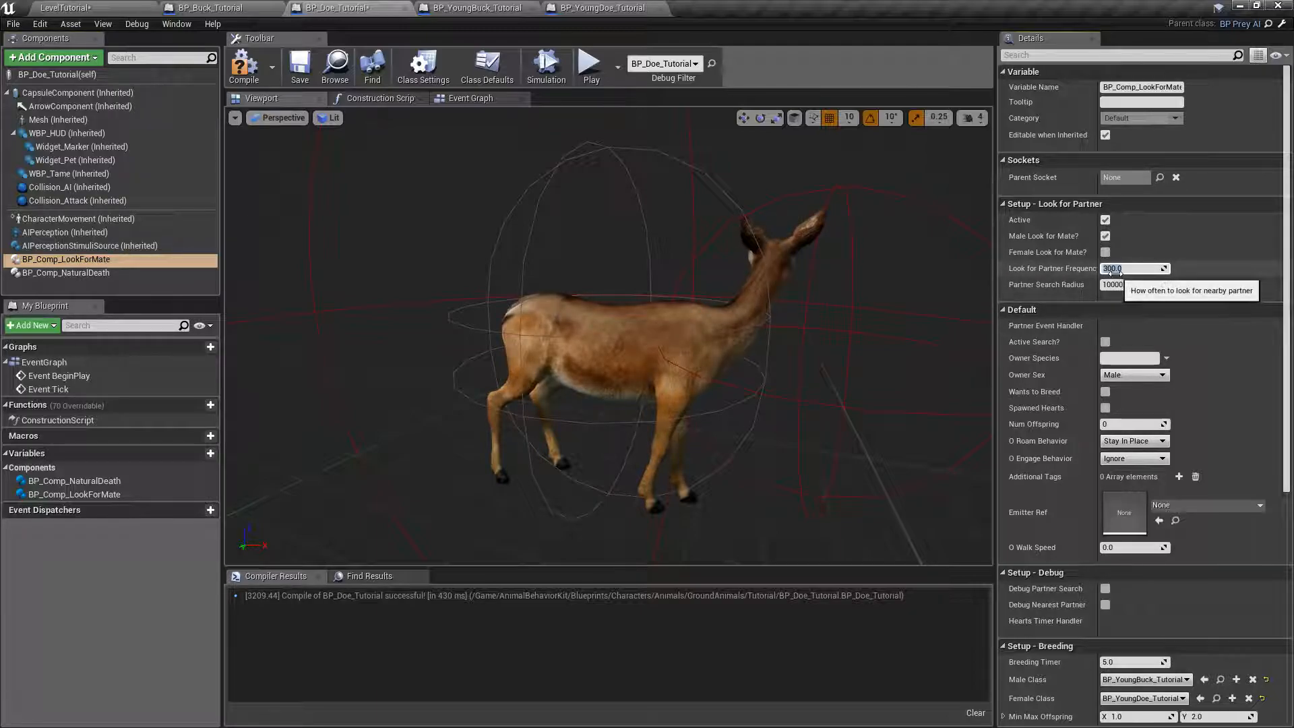
type("30")
key("Return")
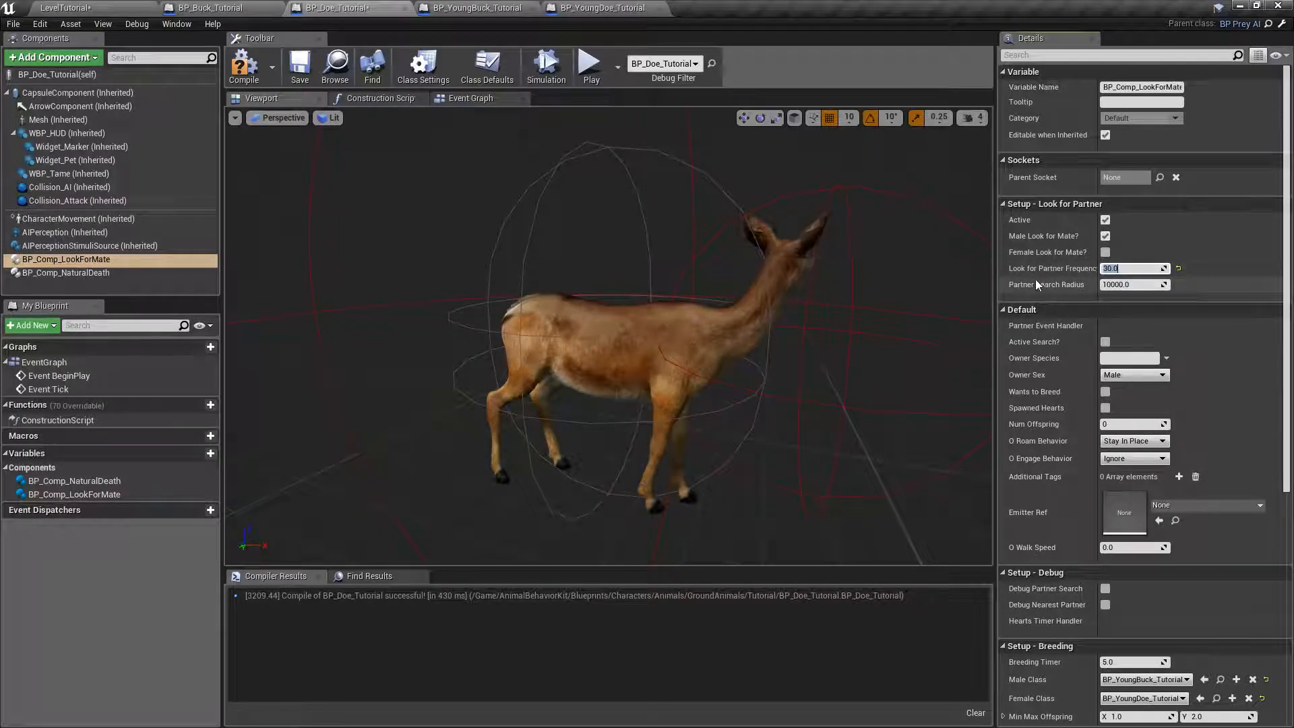
left_click_drag(1097, 282, 1146, 283)
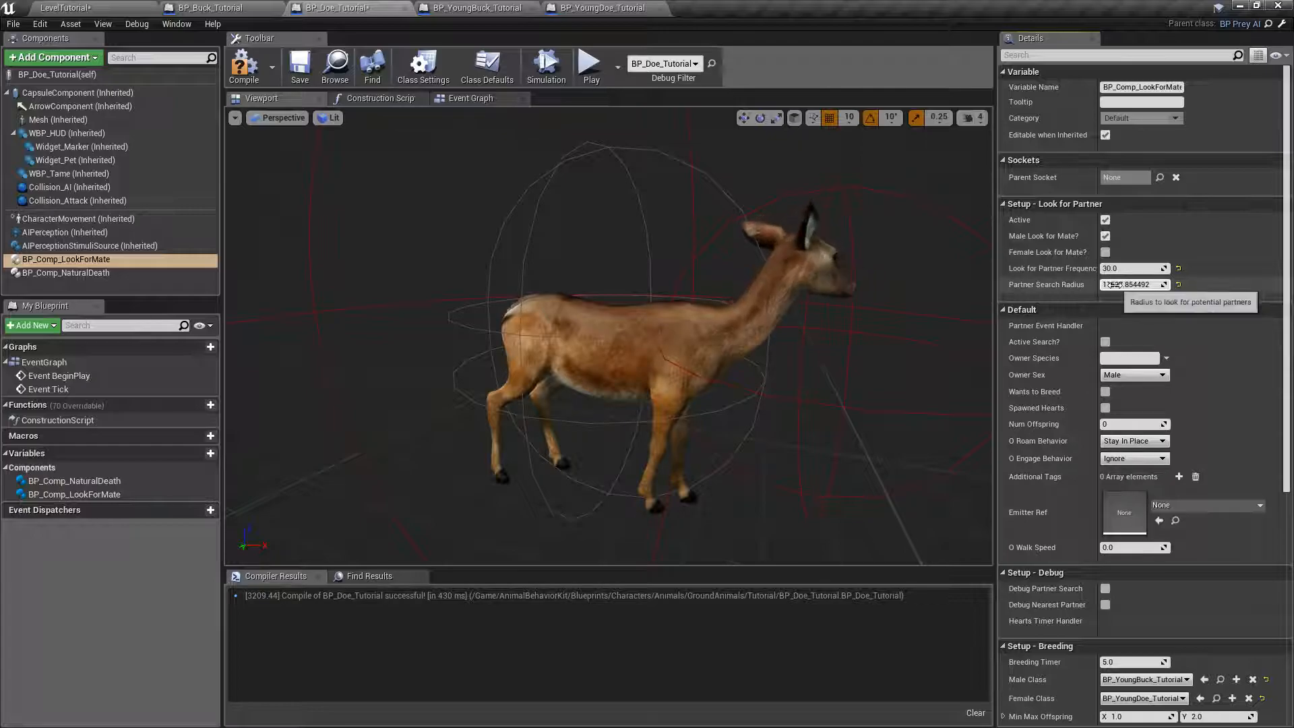
left_click(1178, 285)
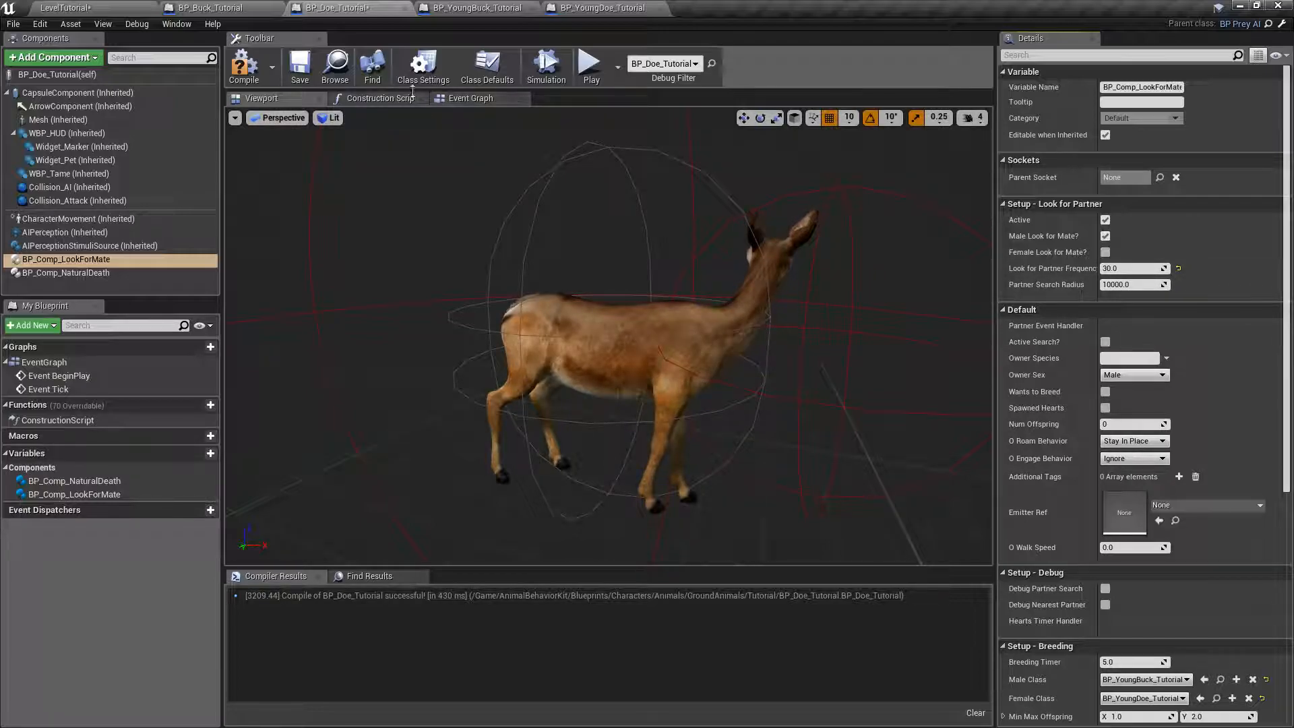
left_click(238, 66)
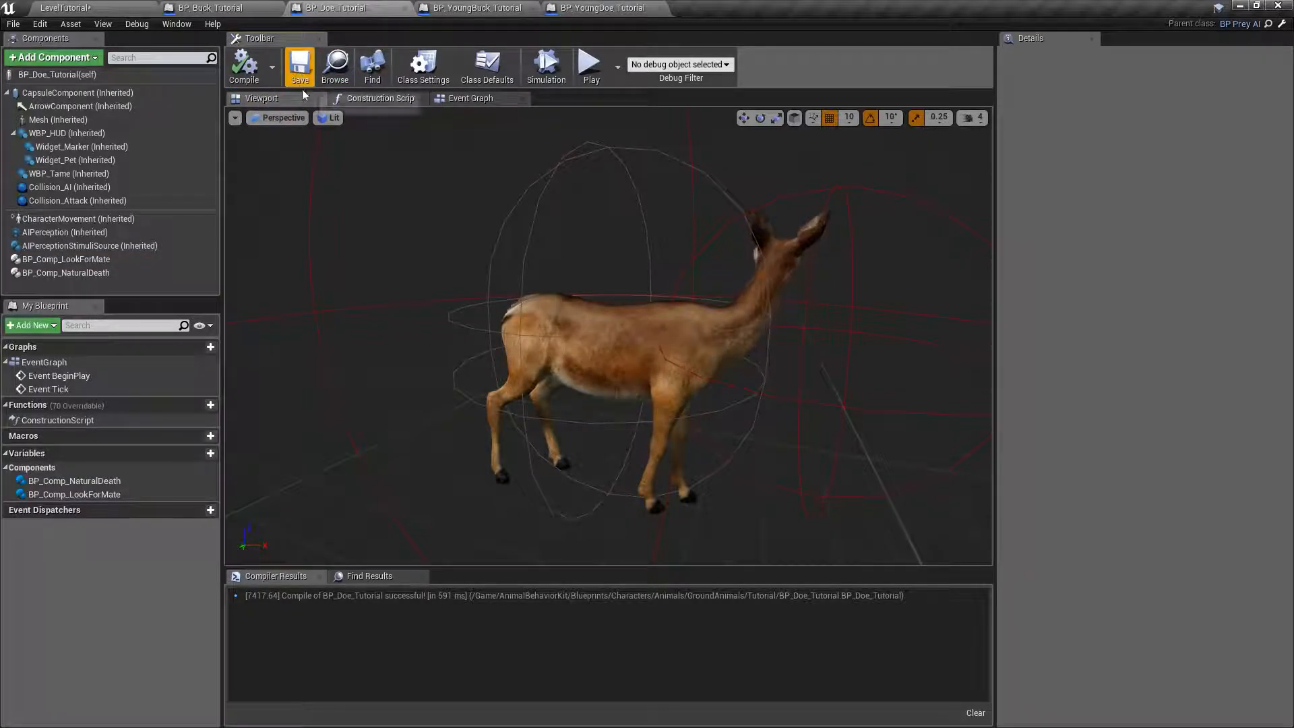
- Return to the LevelTutorial level and save all modified content
left_click(82, 9)
left_click(167, 543)
left_click(768, 494)
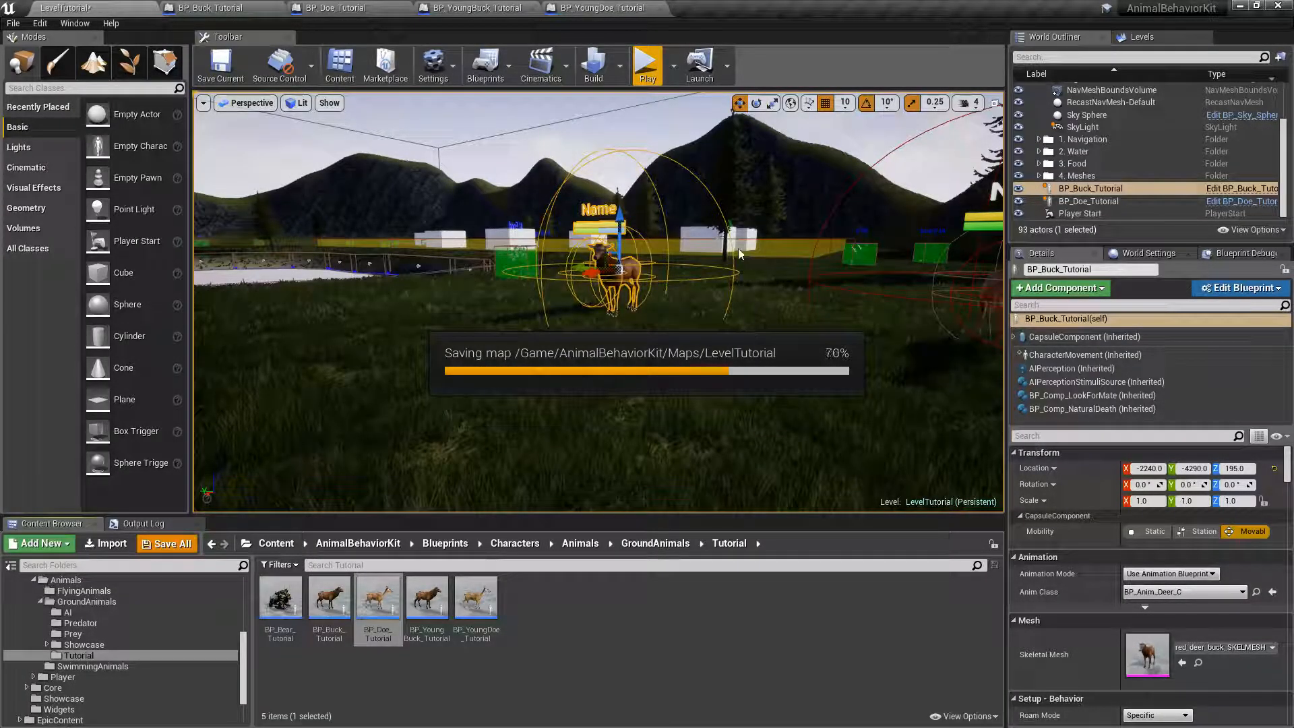
- Check the look-for-mate and natural death settings of the buck placed in the level against those in its blueprint
left_click(1092, 395)
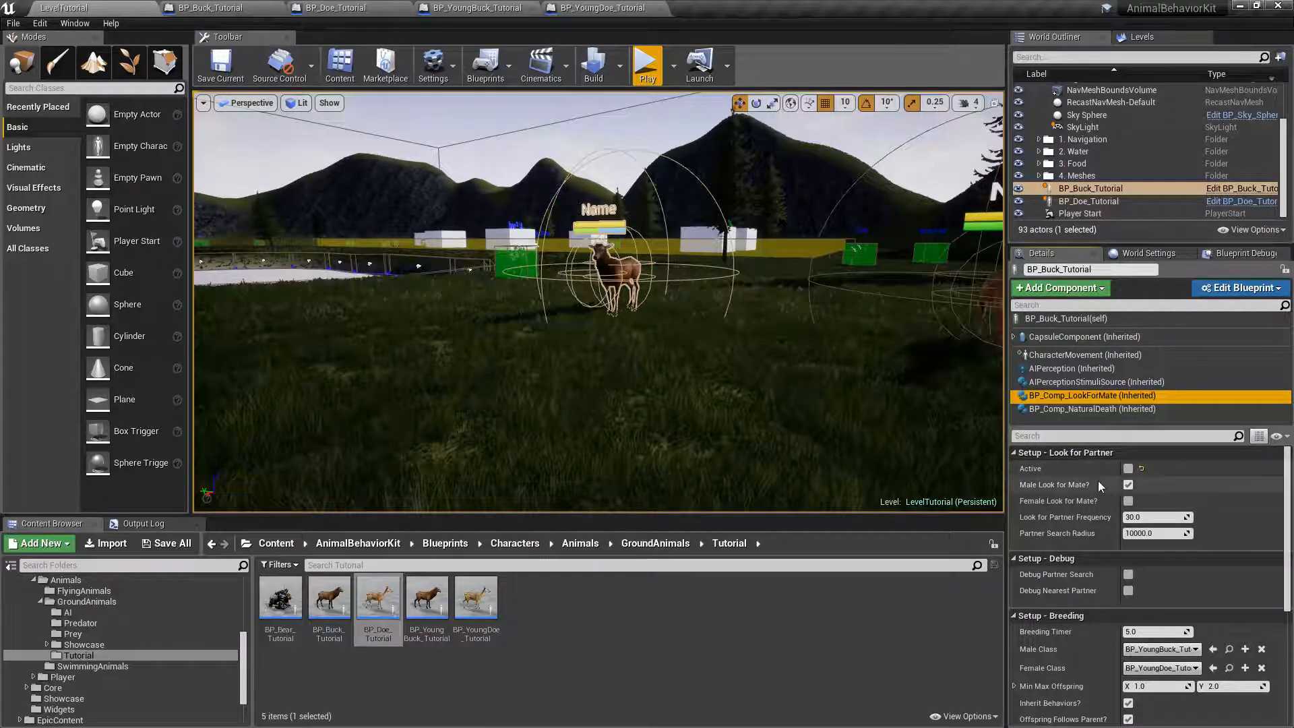
left_click(1057, 409)
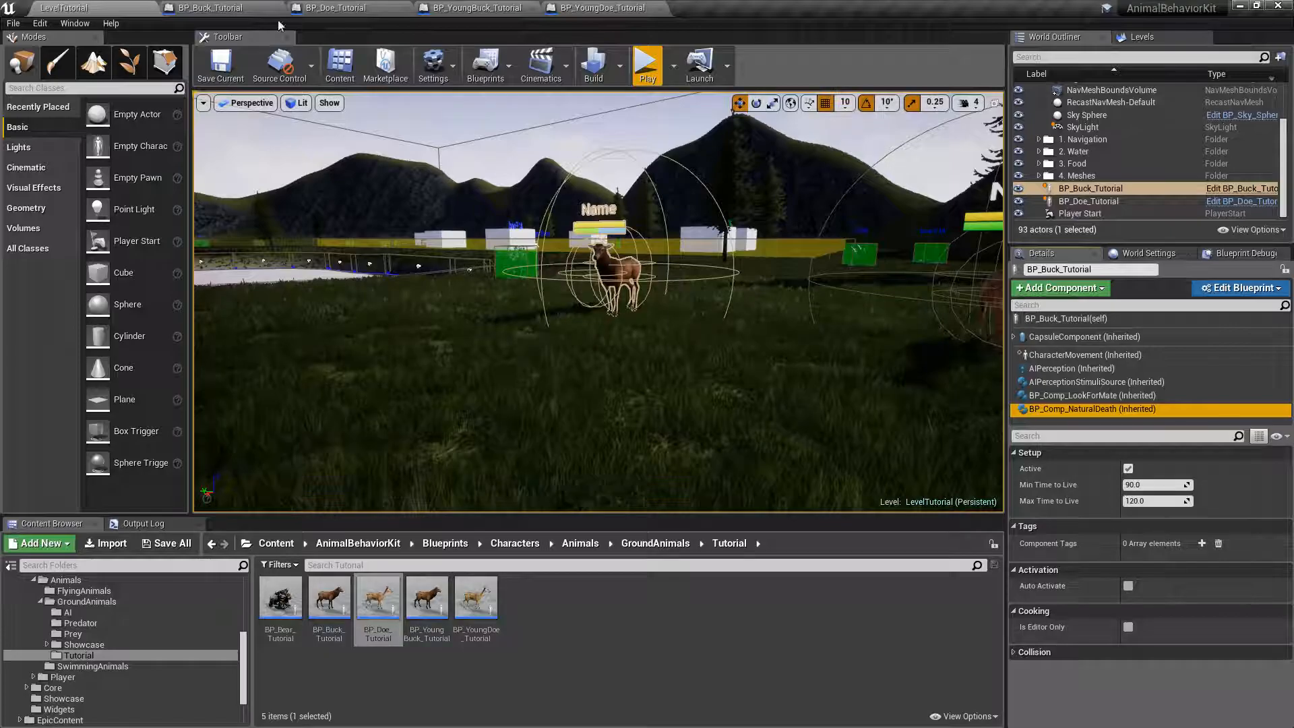
left_click(216, 8)
left_click(62, 7)
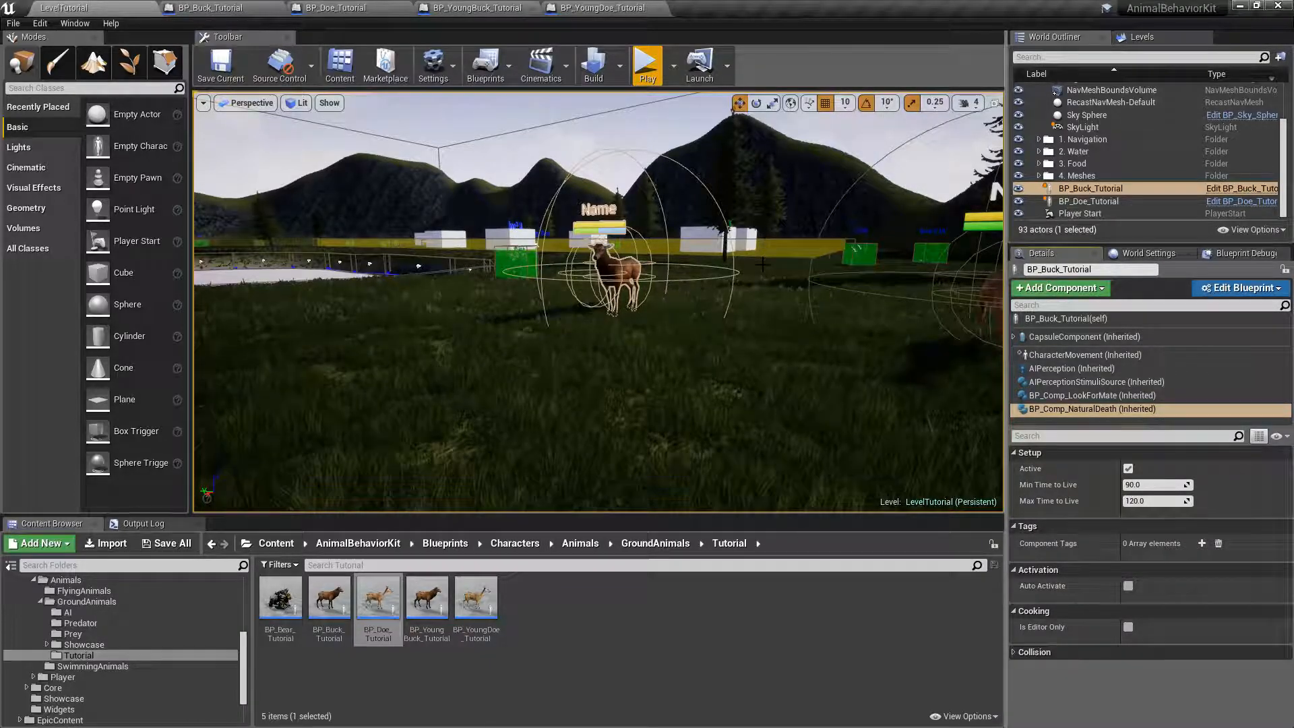
left_click(210, 7)
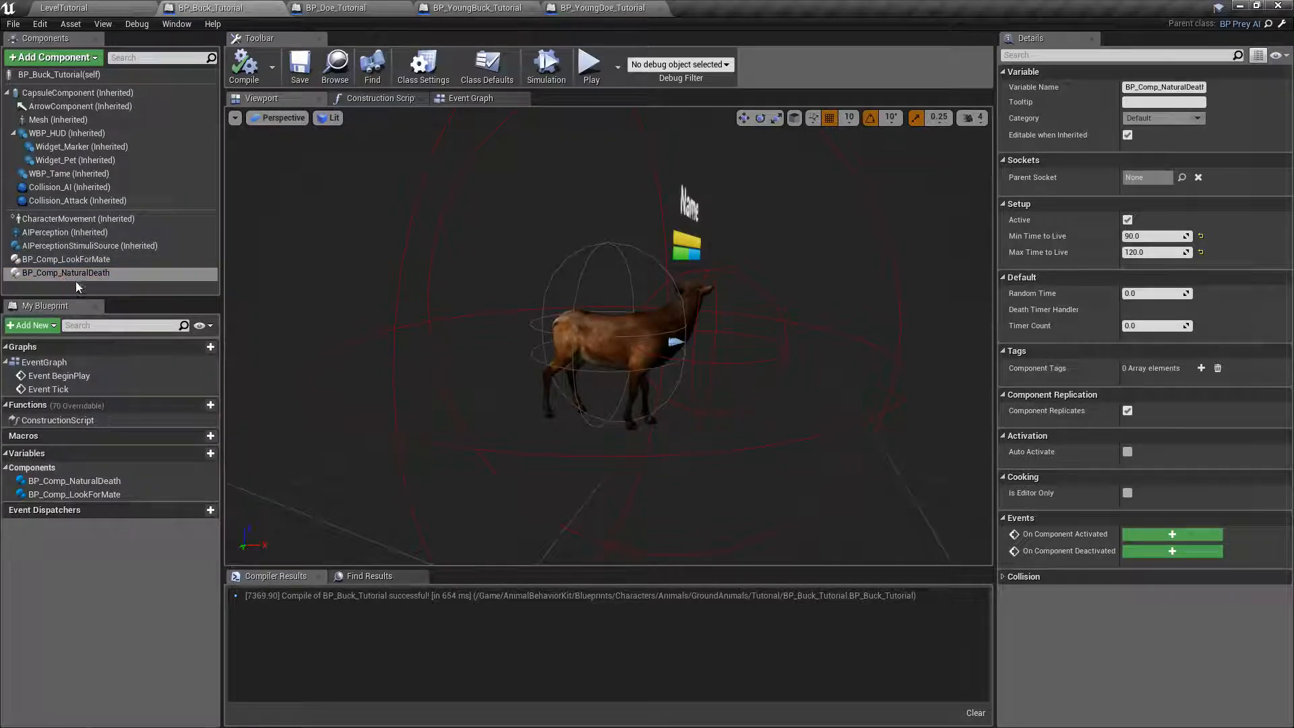
- Place a BP_Bear_Tutorial in the level near the two deer, at about X -1180, Y -4490, Z 280
left_click(104, 7)
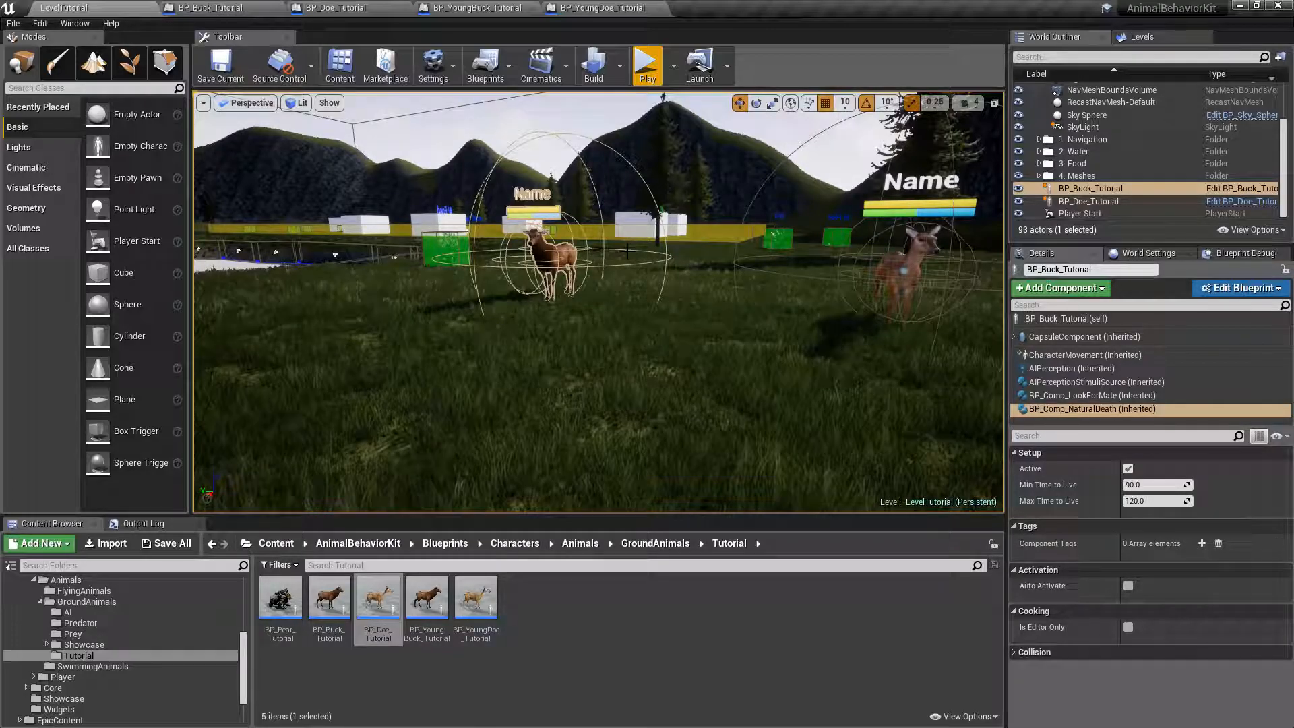
key("s")
key("a")
right_click_drag(657, 207, 656, 206)
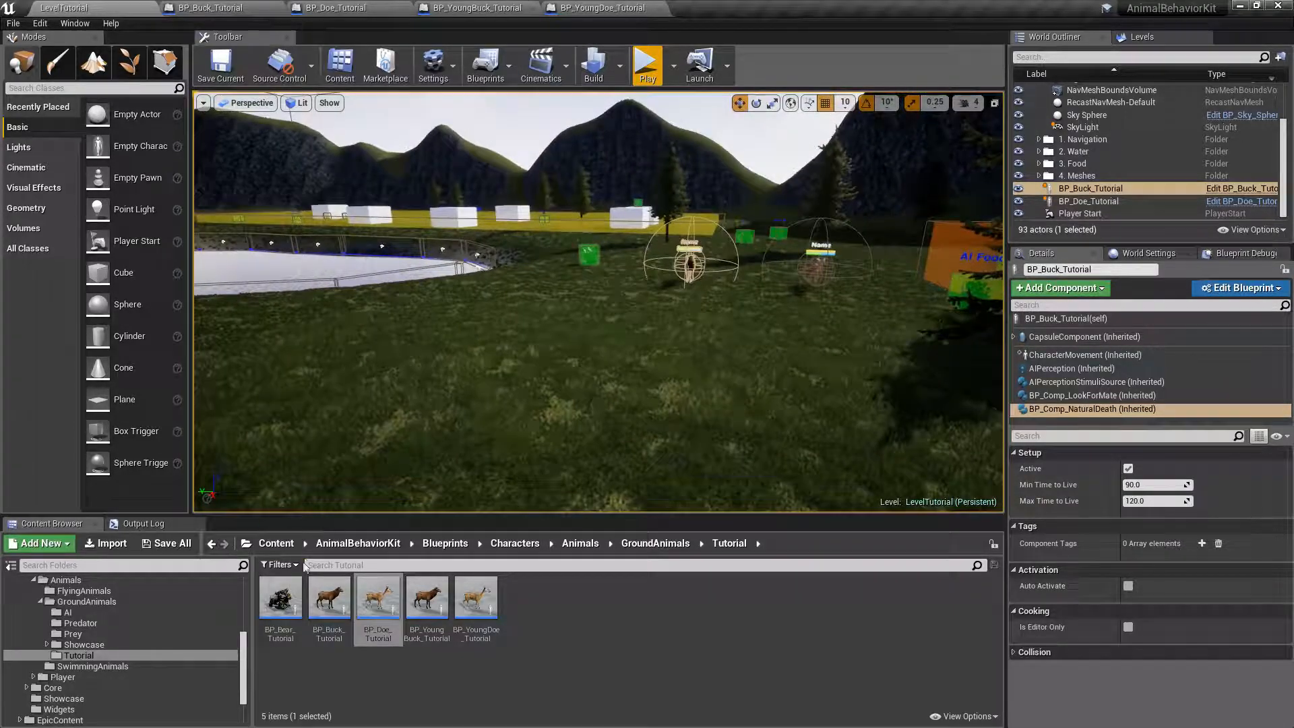
left_click_drag(280, 598, 733, 316)
right_click_drag(733, 291, 802, 293)
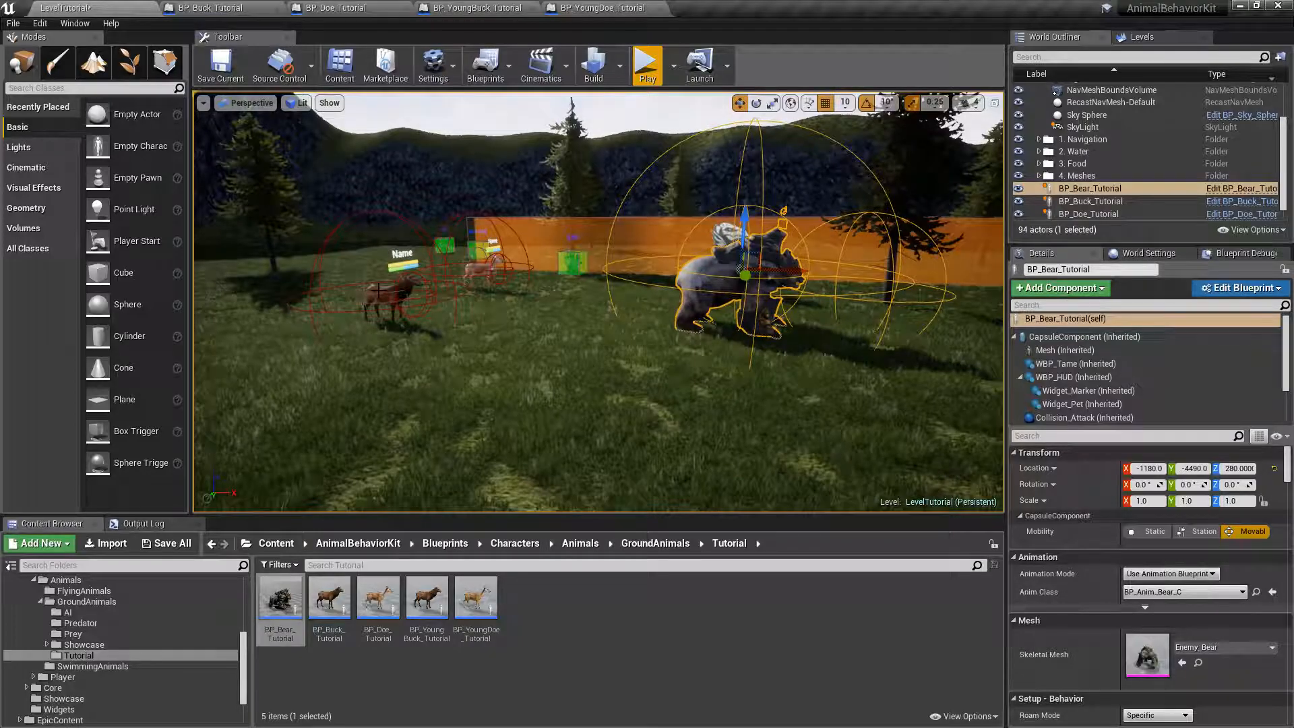